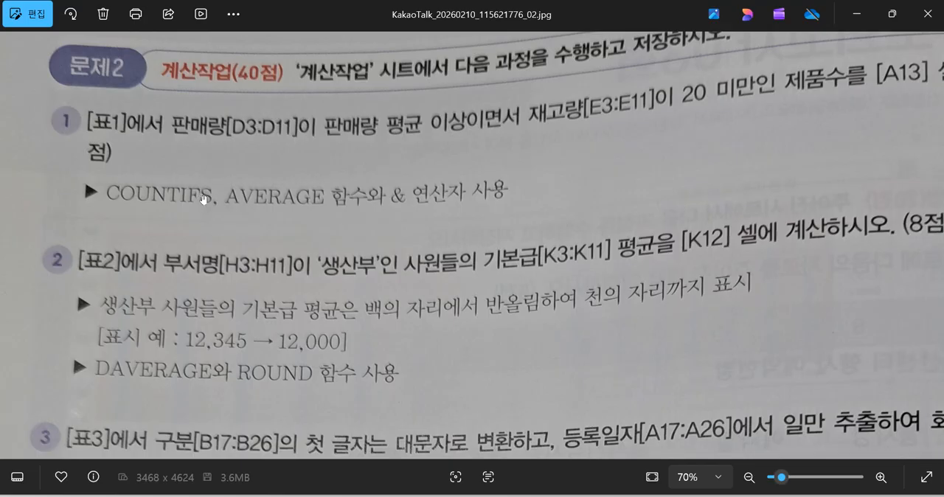
# Step: Minimize the photo of the exam questions and return to the 계산작업 worksheet in Excel
pyautogui.click(858, 17)
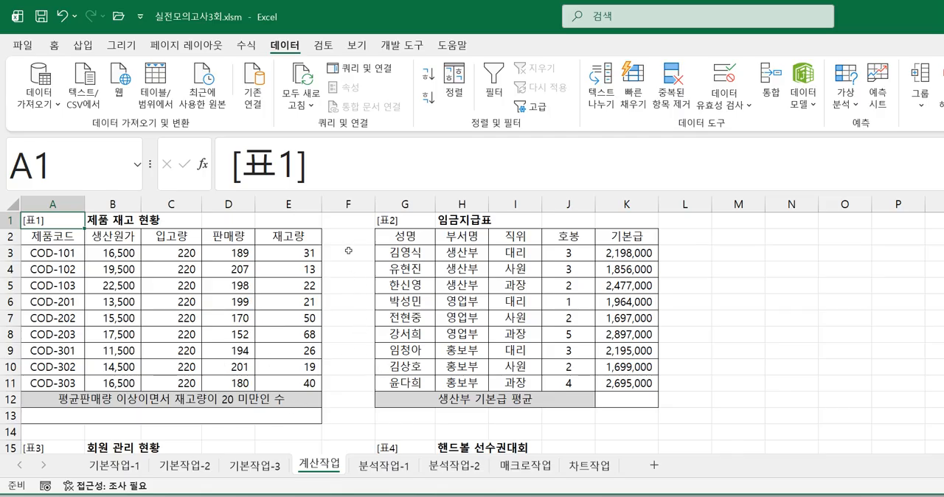
# Step: Begin a COUNTIF formula in cell F3 and open its function arguments beside the inventory table
pyautogui.click(348, 251)
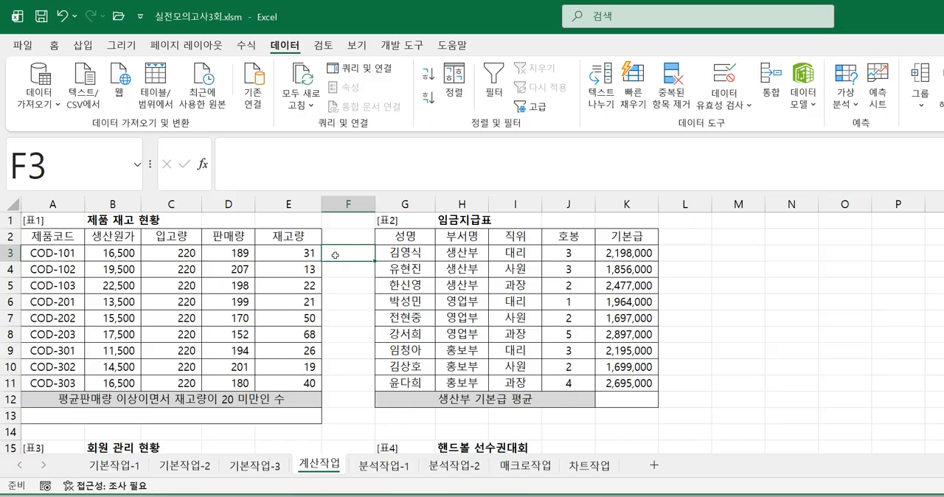
pyautogui.write('=')
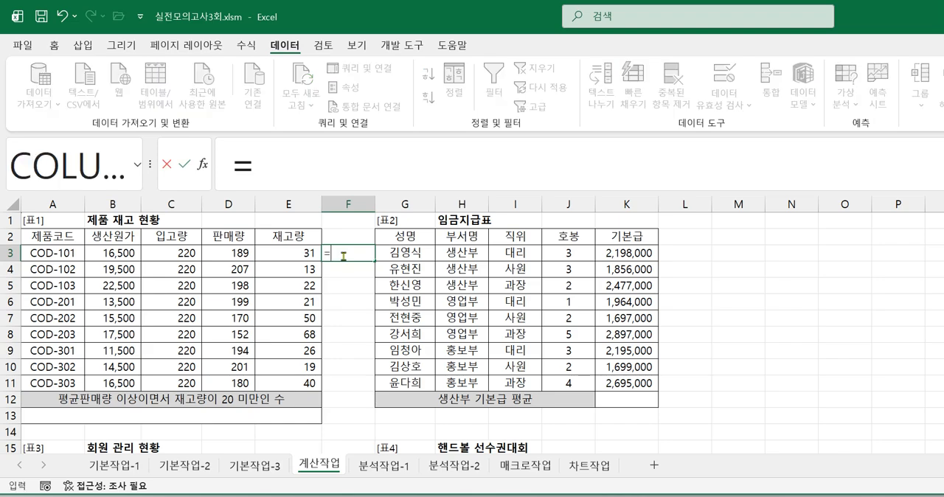
pyautogui.write('채ㅋ')
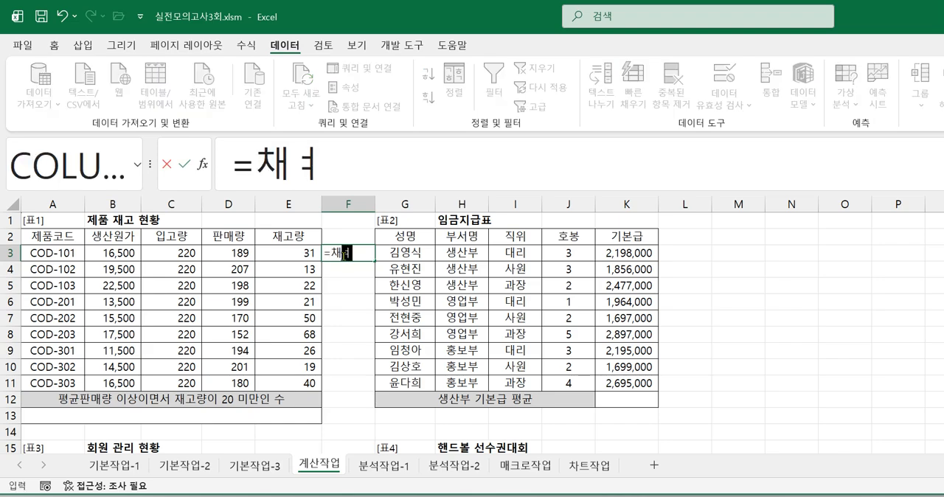
pyautogui.press('BackSpace')
pyautogui.press('BackSpace')
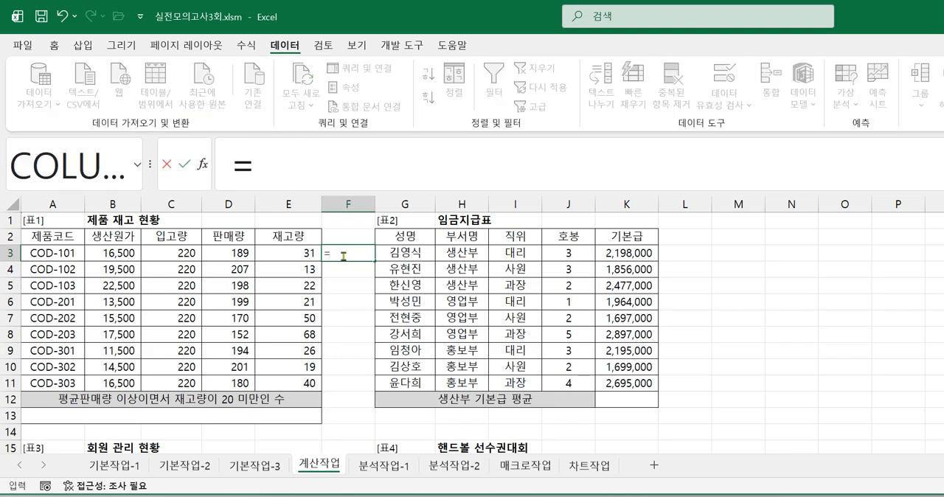
pyautogui.write('COU')
pyautogui.click(375, 315)
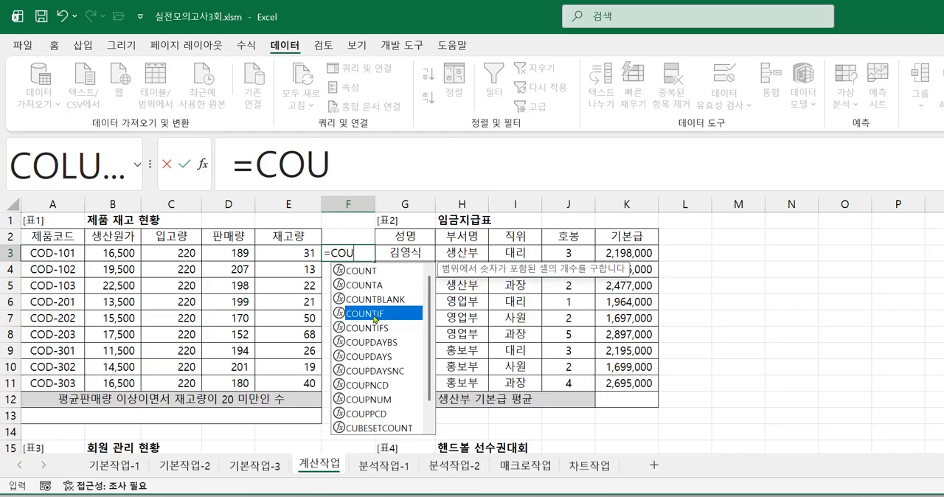
pyautogui.doubleClick(375, 316)
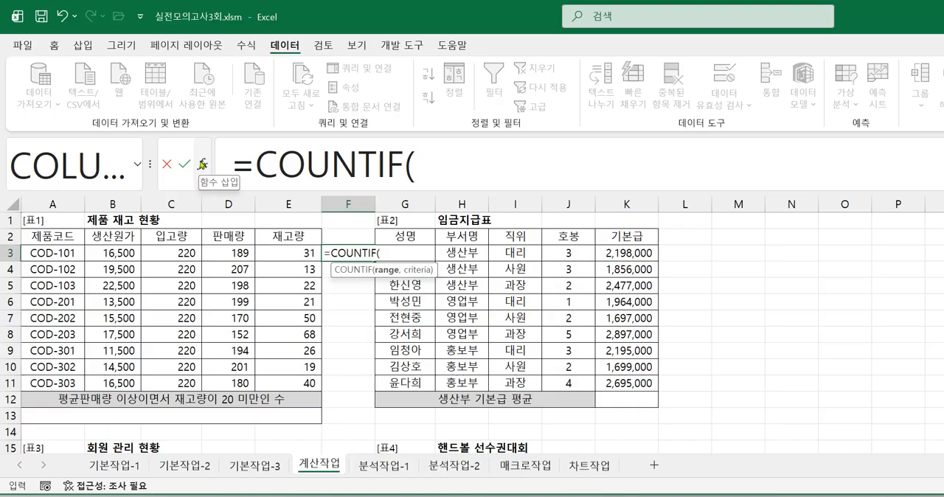
pyautogui.click(202, 164)
pyautogui.moveTo(400, 147); pyautogui.dragTo(552, 209)
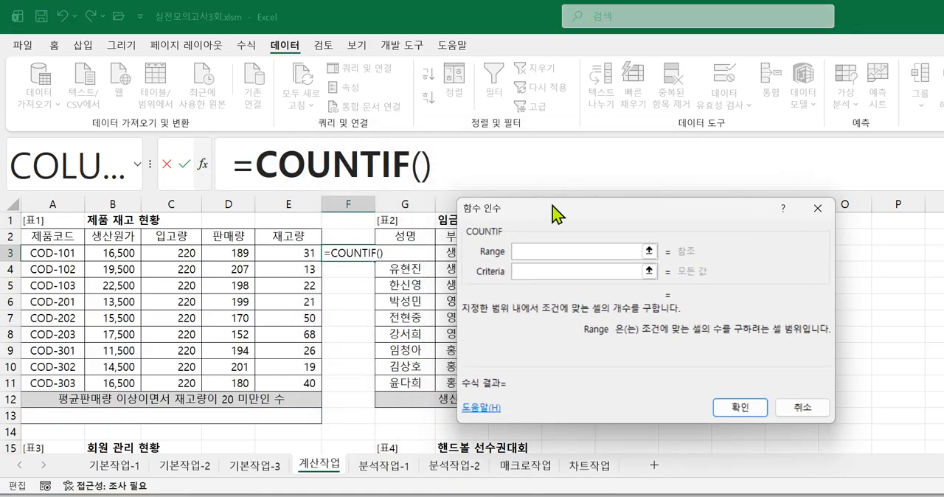
# Step: Set the COUNTIF range to the stock quantities E3:E11 and the criterion to "<20"
pyautogui.moveTo(296, 256); pyautogui.dragTo(286, 383)
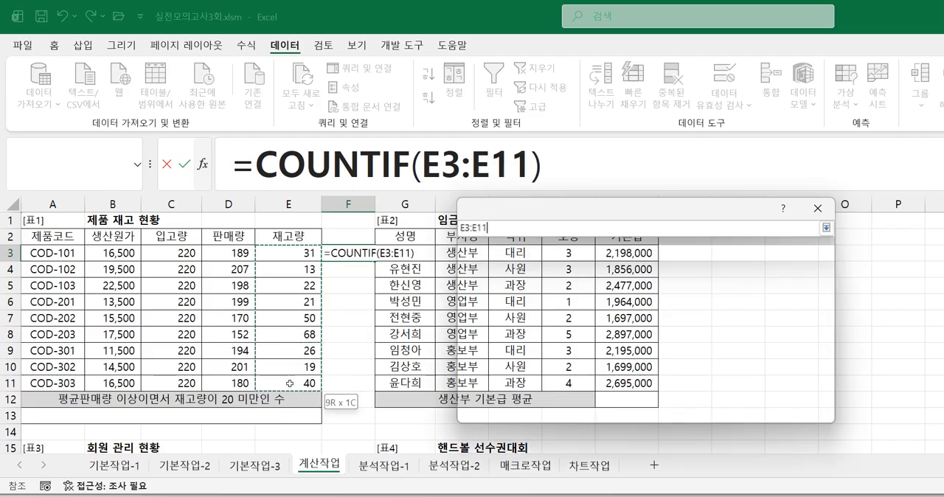
pyautogui.click(535, 271)
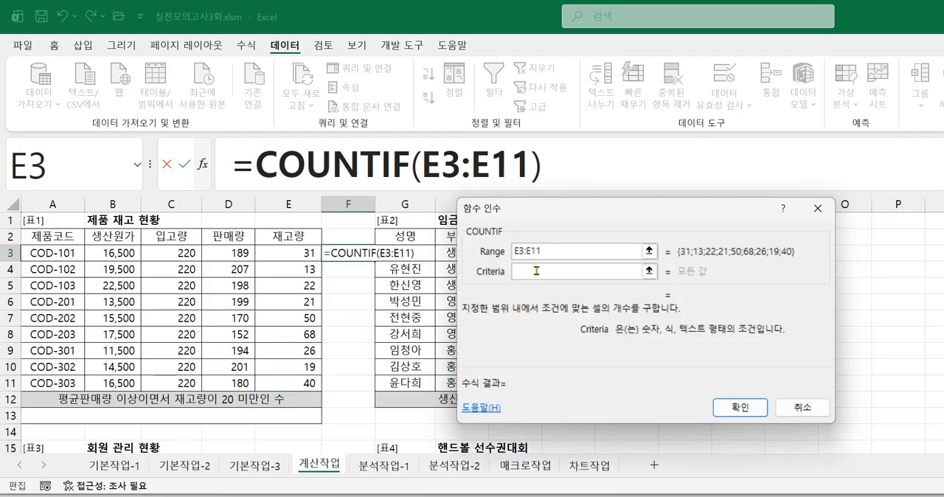
pyautogui.write('<')
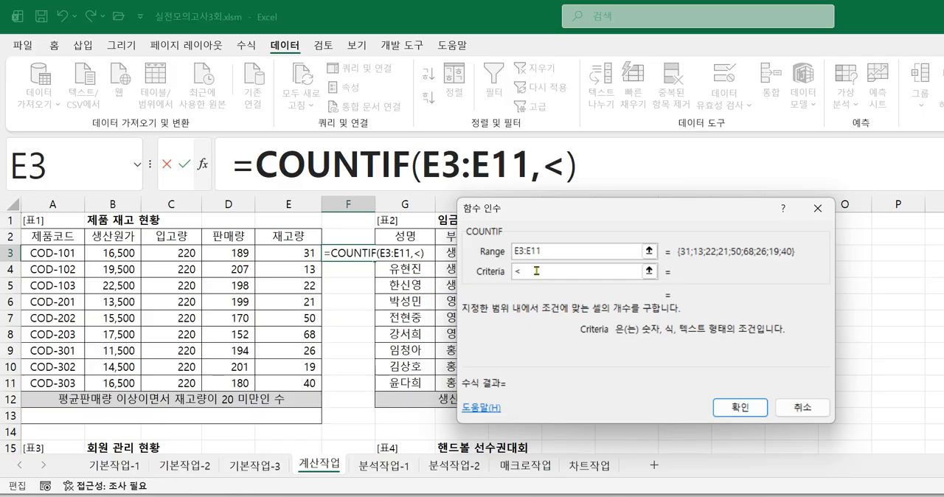
pyautogui.write('20')
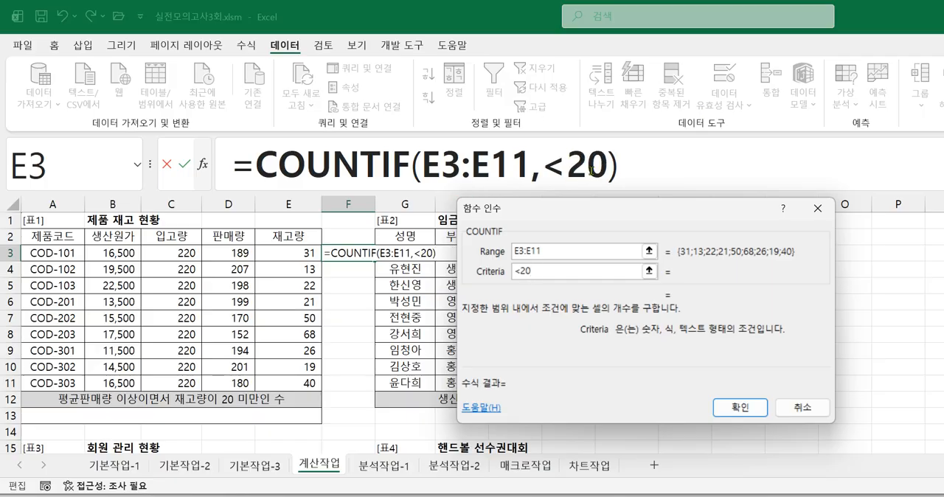
pyautogui.click(550, 249)
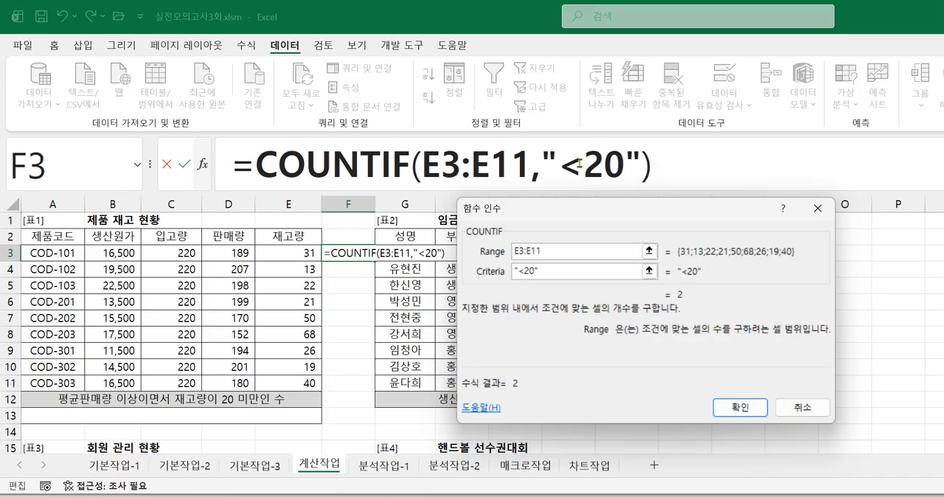
# Step: Examine the quotation marks, range and criterion value in the COUNTIF formula
pyautogui.moveTo(544, 162); pyautogui.dragTo(558, 162)
pyautogui.moveTo(625, 162); pyautogui.dragTo(641, 162)
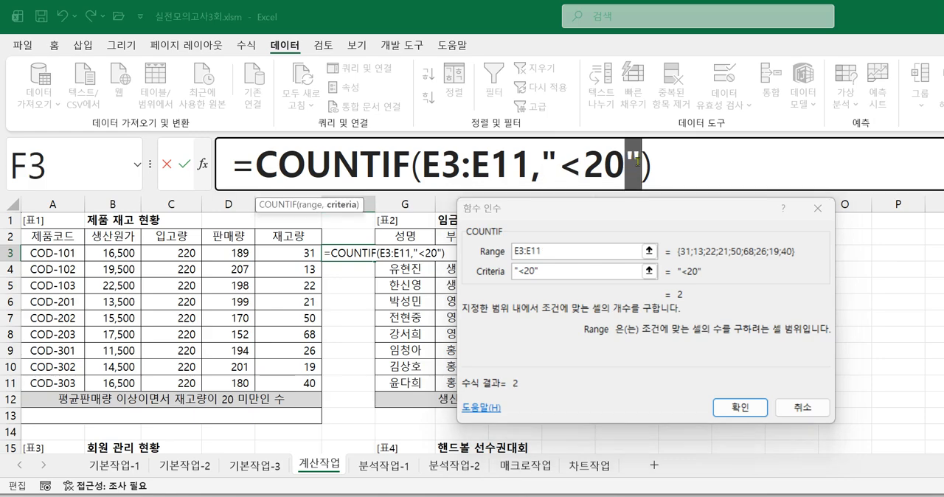
pyautogui.click(558, 162)
pyautogui.moveTo(558, 161); pyautogui.dragTo(541, 161)
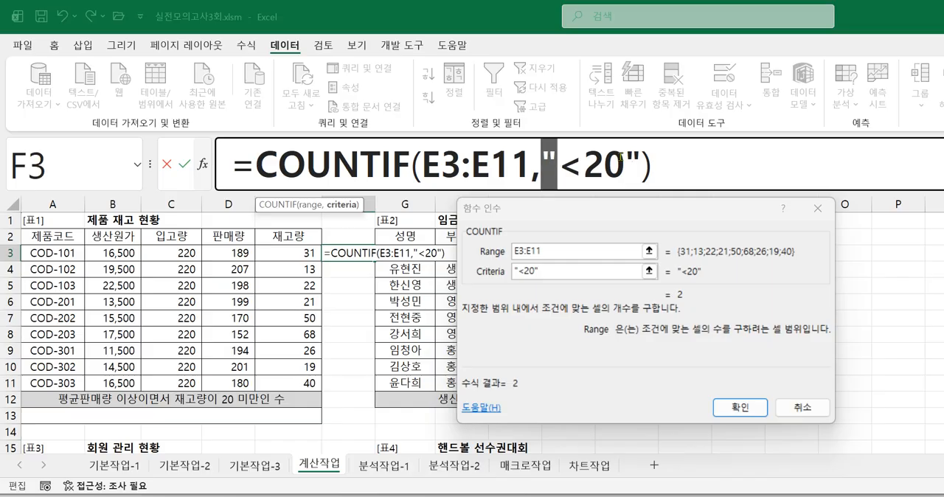
pyautogui.moveTo(422, 161); pyautogui.dragTo(469, 161)
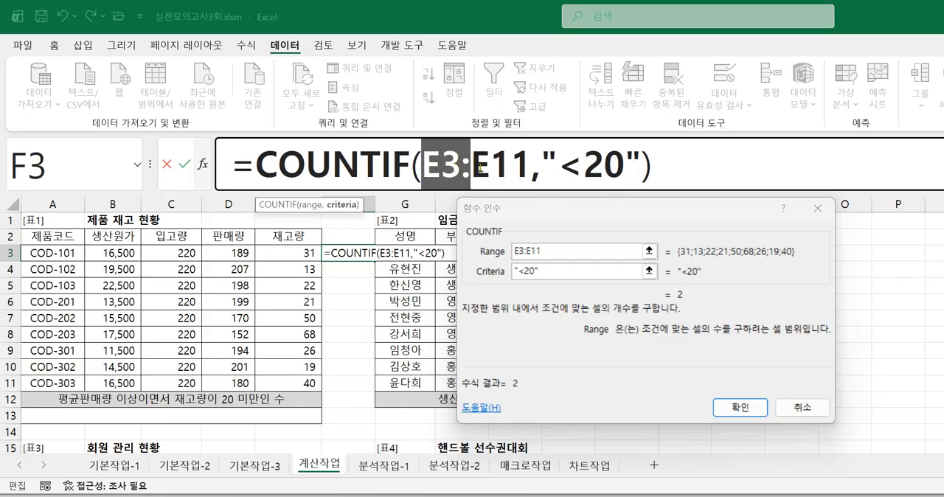
pyautogui.click(498, 172)
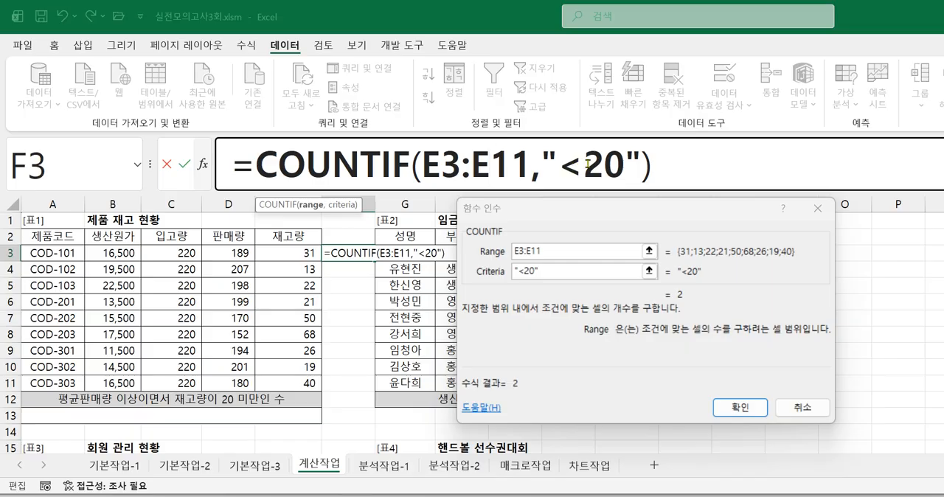
pyautogui.moveTo(584, 164); pyautogui.dragTo(623, 167)
pyautogui.click(624, 172)
# Step: Move the function arguments dialog around the sheet and accept the COUNTIF formula in F3
pyautogui.moveTo(485, 266); pyautogui.dragTo(733, 410)
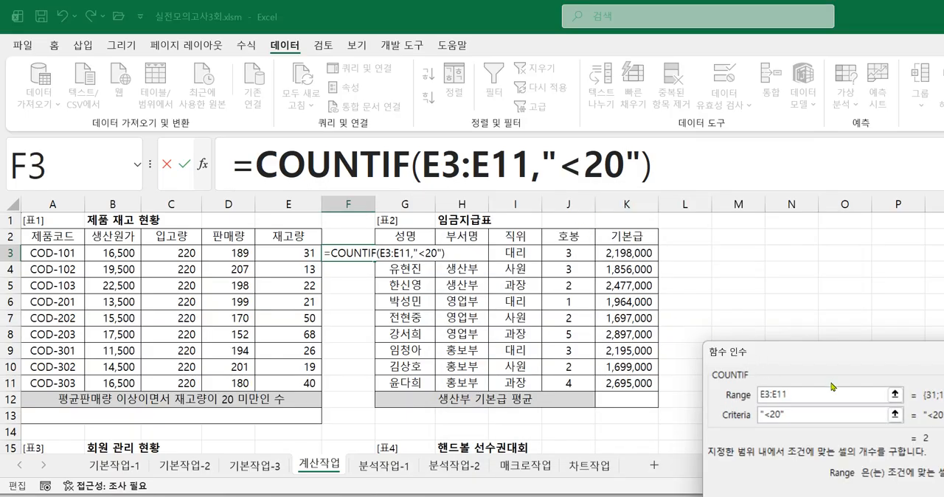
pyautogui.moveTo(790, 357); pyautogui.dragTo(570, 205)
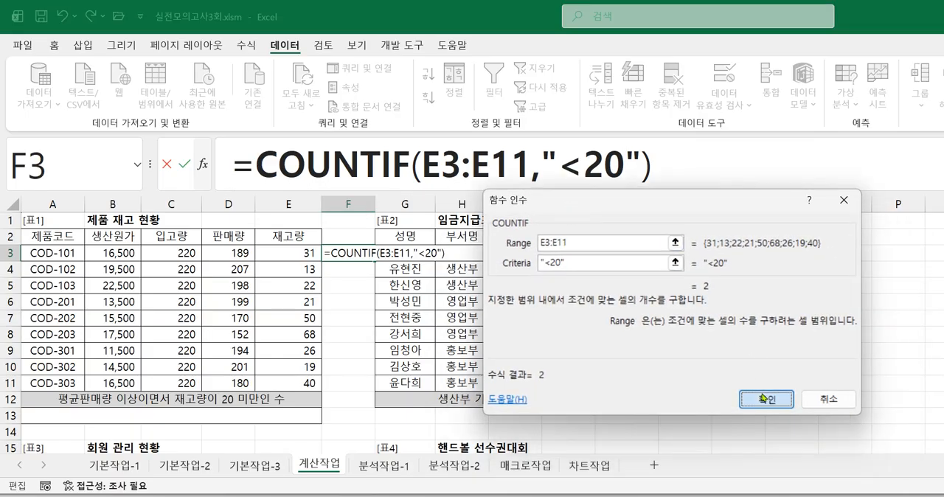
pyautogui.press('Return')
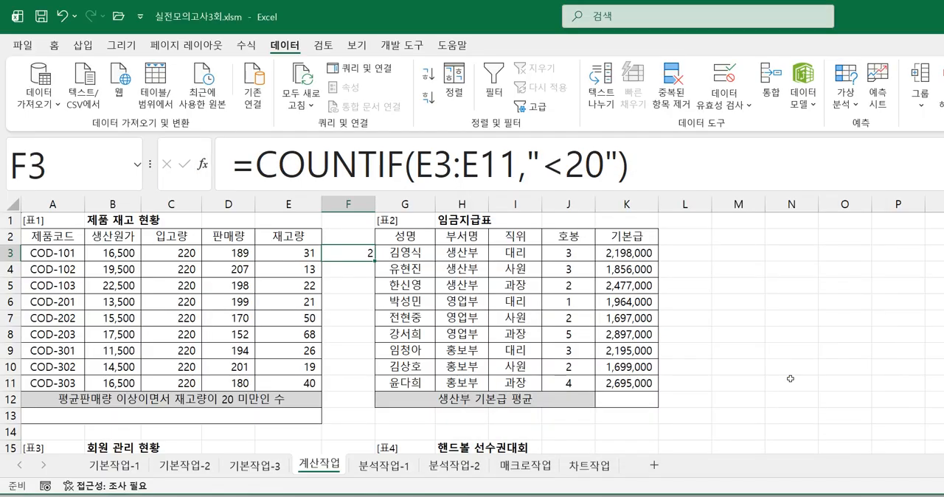
# Step: Review the criterion and range in F3's COUNTIF formula, and clear the formula from the cell
pyautogui.click(542, 169)
pyautogui.moveTo(542, 168); pyautogui.dragTo(595, 183)
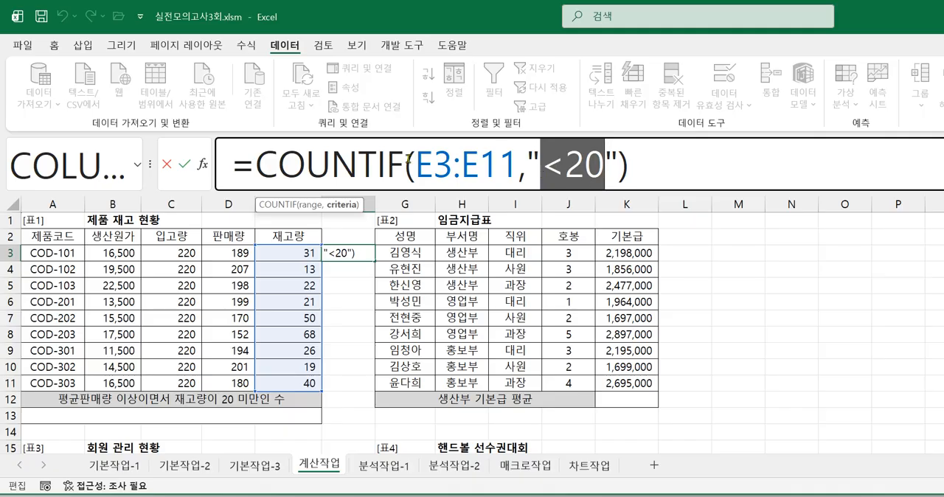
pyautogui.moveTo(417, 170); pyautogui.dragTo(497, 174)
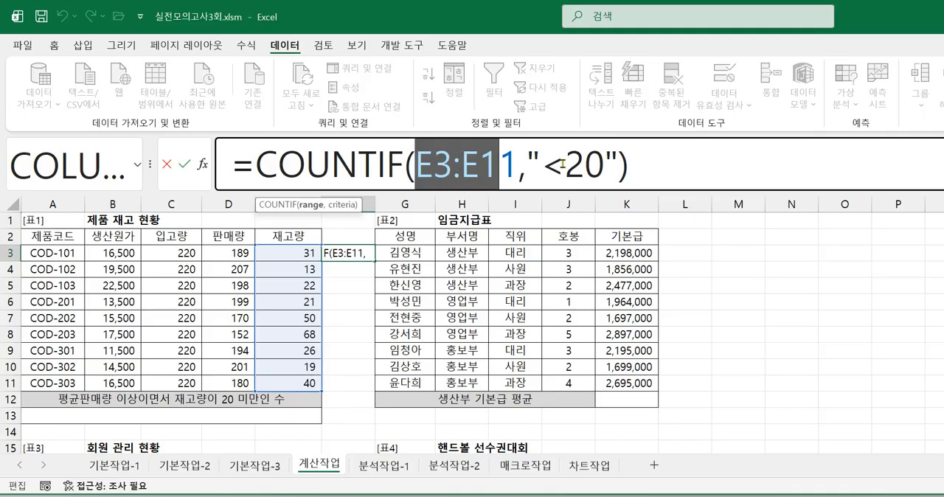
pyautogui.click(687, 178)
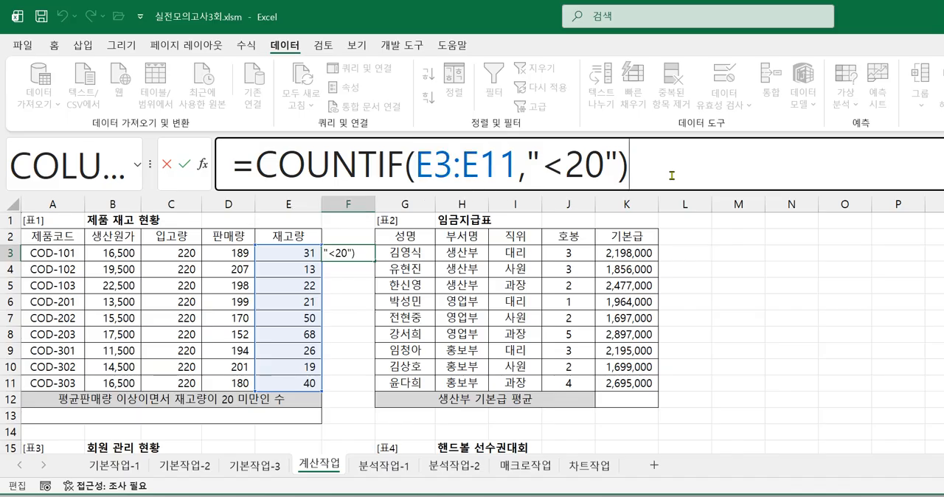
pyautogui.press('Return')
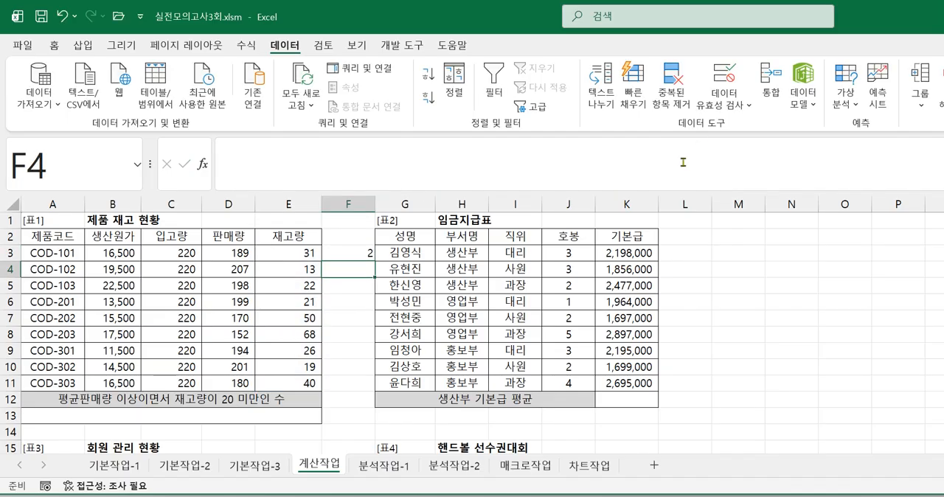
pyautogui.click(350, 251)
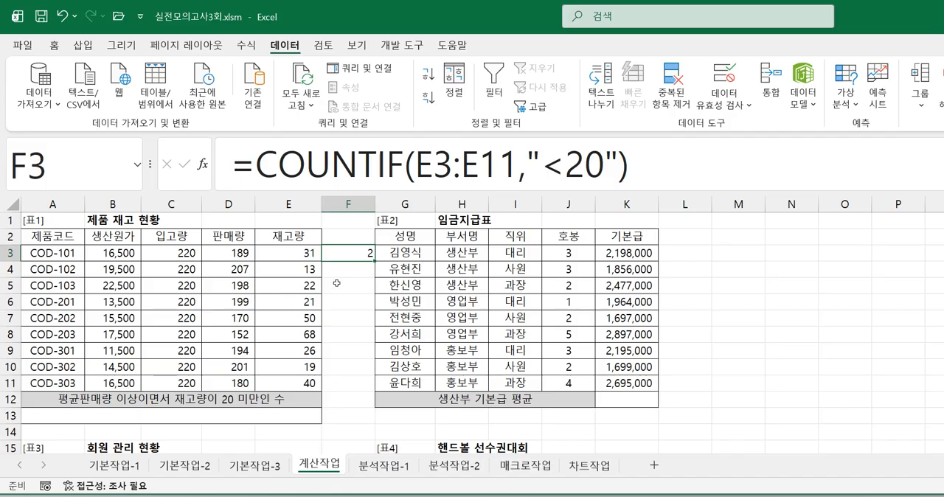
pyautogui.press('Delete')
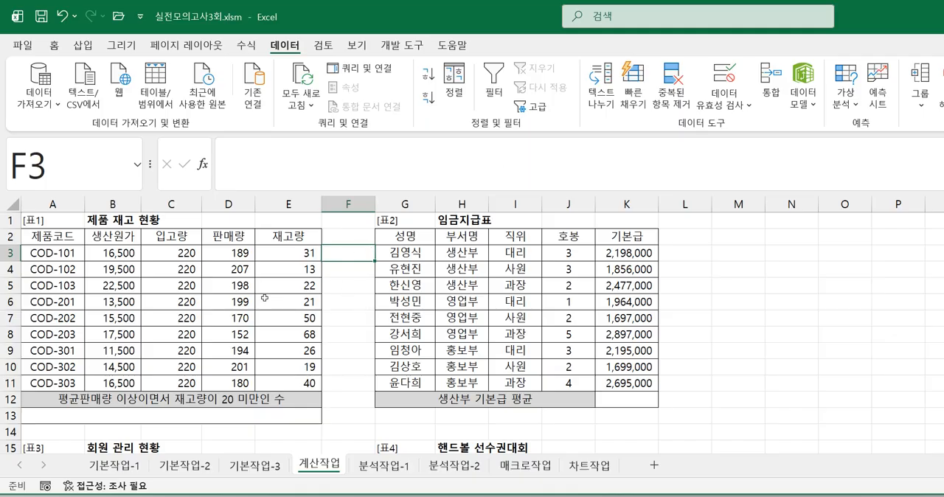
# Step: Calculate the average of the sales quantities D3:D11 in cell E1 with the AVERAGE function
pyautogui.click(308, 221)
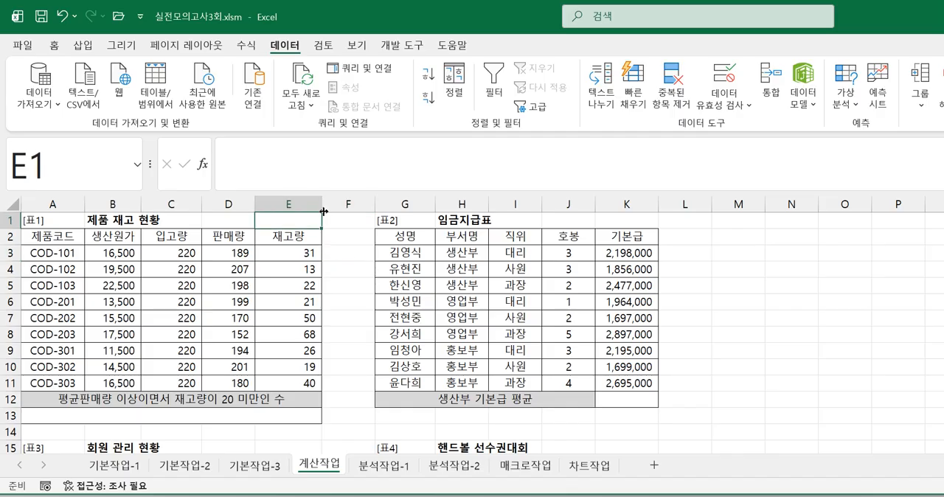
pyautogui.write('=AV')
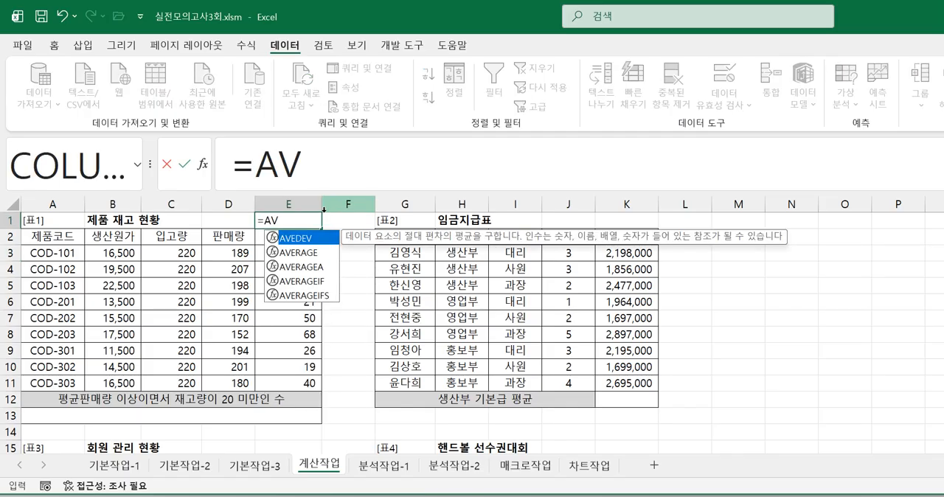
pyautogui.doubleClick(310, 253)
pyautogui.moveTo(221, 252); pyautogui.dragTo(221, 383)
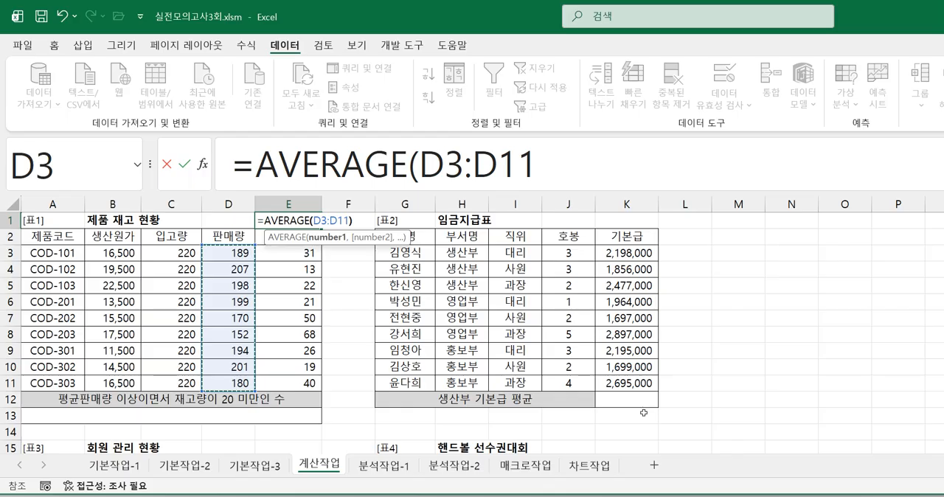
pyautogui.press('Return')
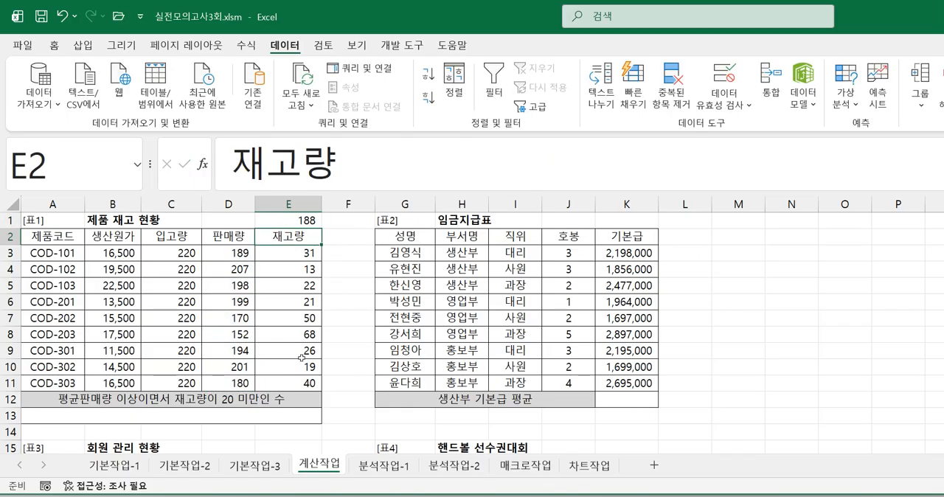
# Step: Start a COUNTIFS formula in A13 through the function arguments dialog, with the sales quantities D3:D11 as the first criteria range
pyautogui.click(291, 416)
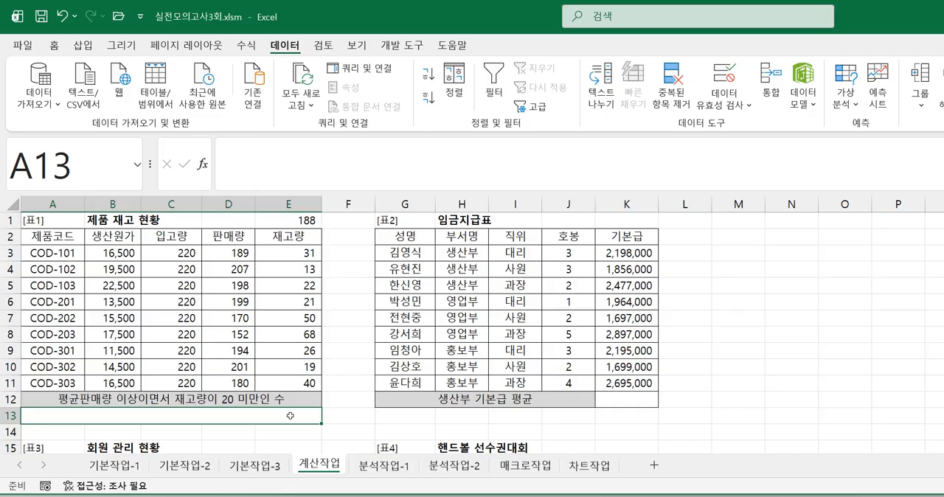
pyautogui.write('=')
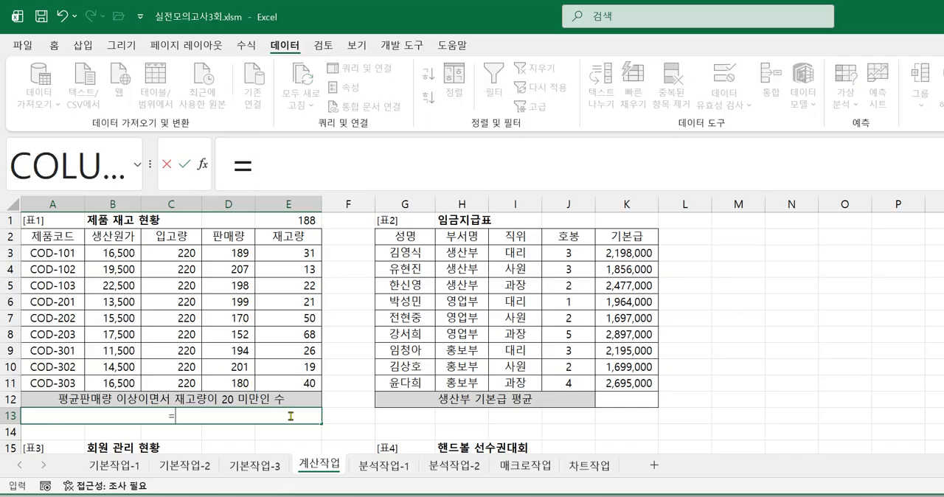
pyautogui.write('COU')
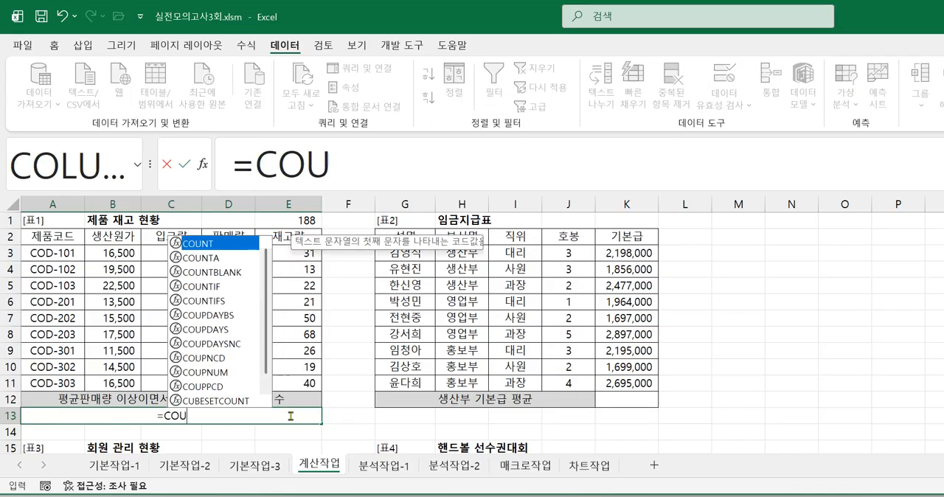
pyautogui.doubleClick(213, 301)
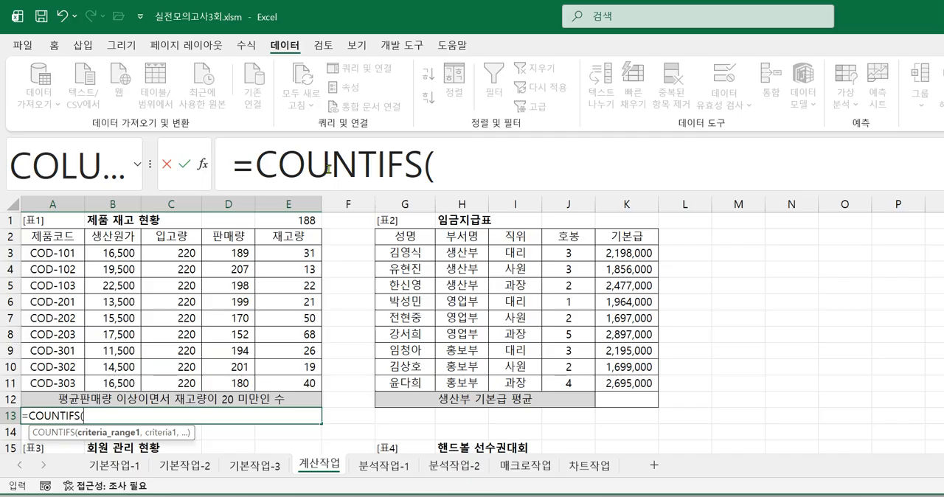
pyautogui.click(458, 162)
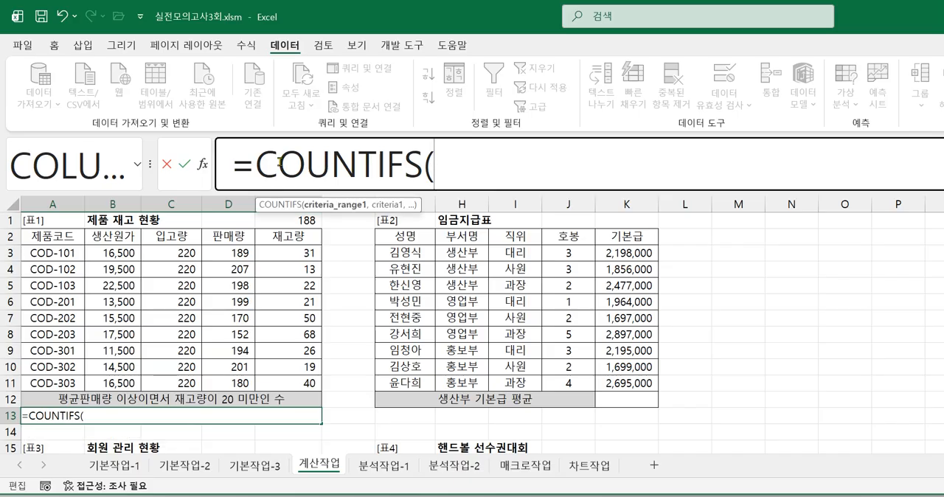
pyautogui.click(200, 164)
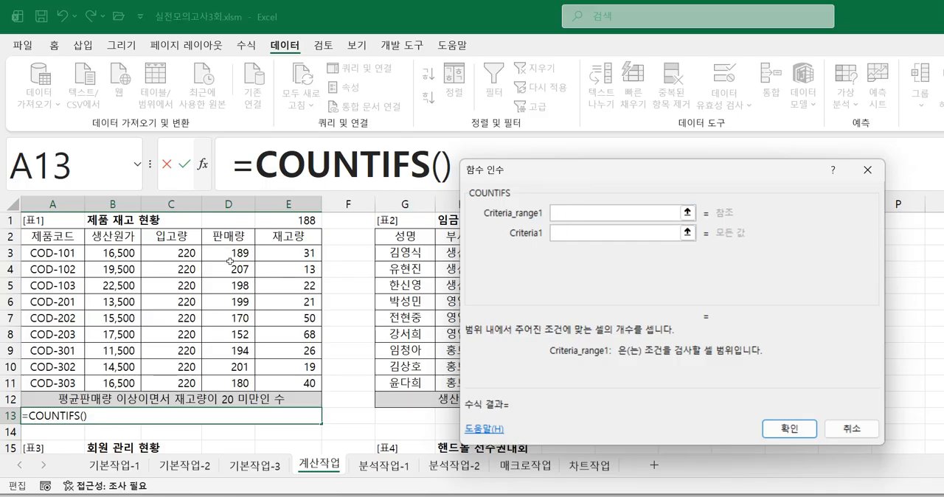
pyautogui.moveTo(228, 259); pyautogui.dragTo(225, 384)
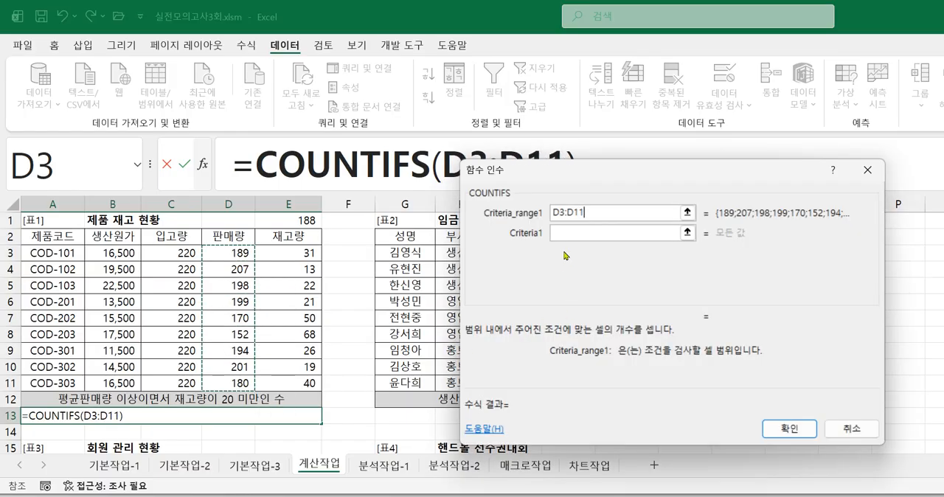
# Step: Set the first COUNTIFS criterion to ">=188", keeping the dialog clear of the formula and data
pyautogui.click(574, 233)
pyautogui.moveTo(575, 182); pyautogui.dragTo(565, 272)
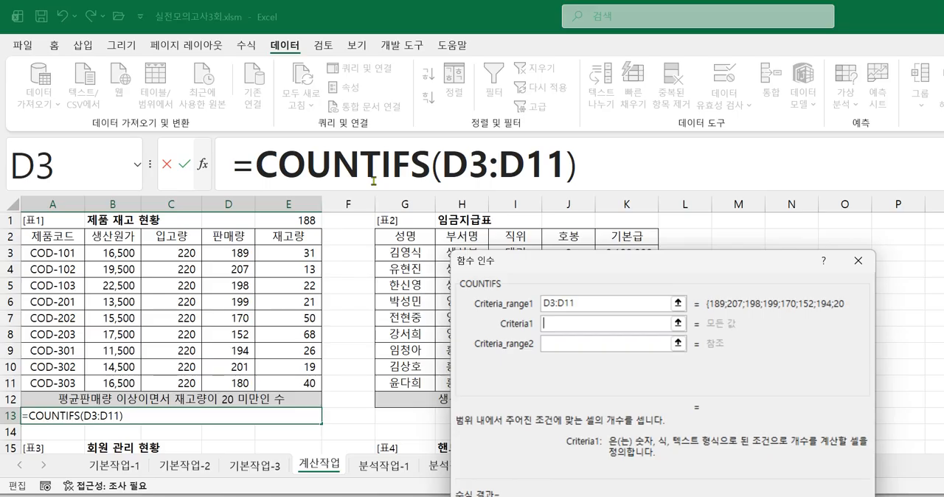
pyautogui.write('>=188')
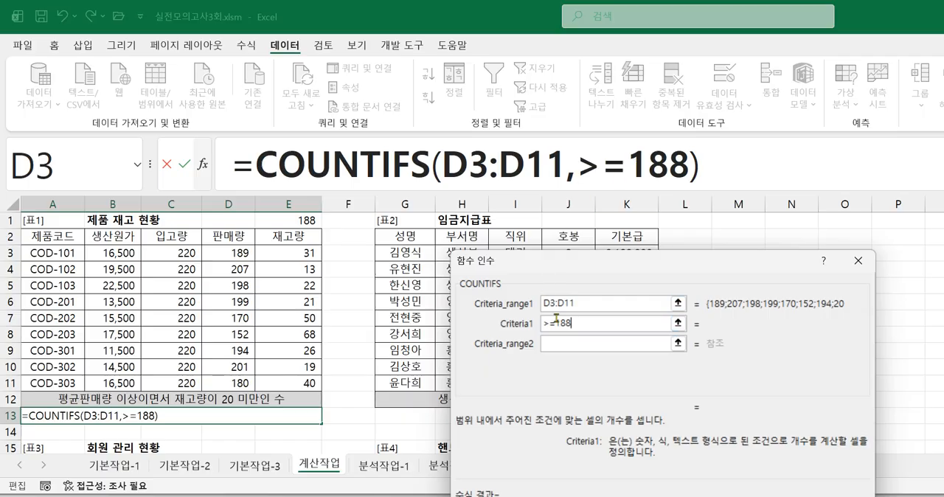
pyautogui.moveTo(602, 264); pyautogui.dragTo(638, 197)
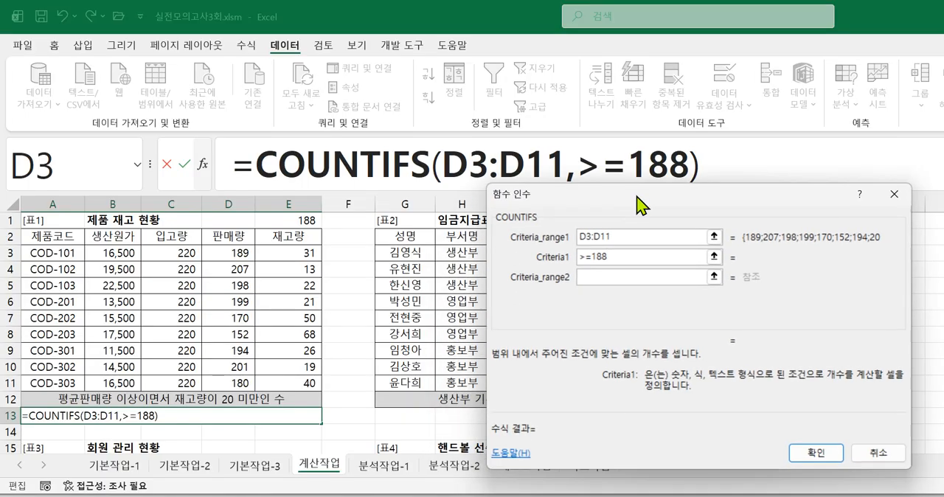
pyautogui.click(625, 277)
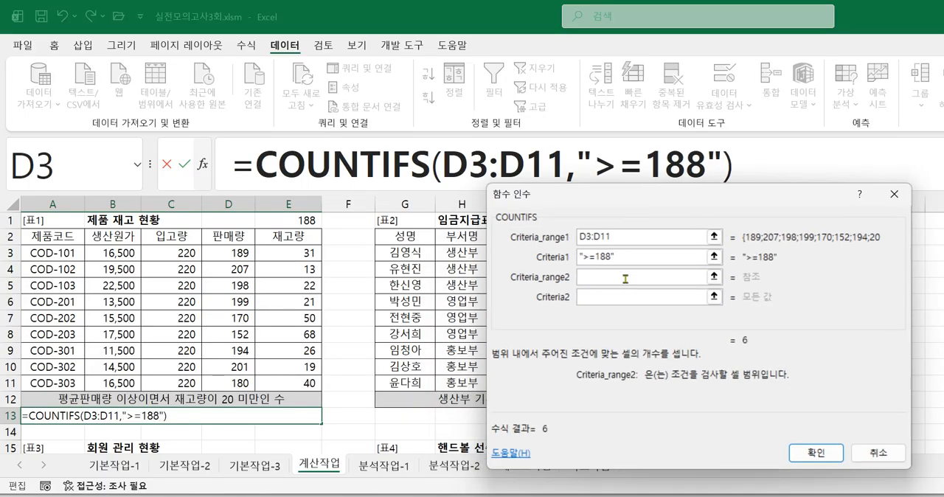
pyautogui.click(630, 257)
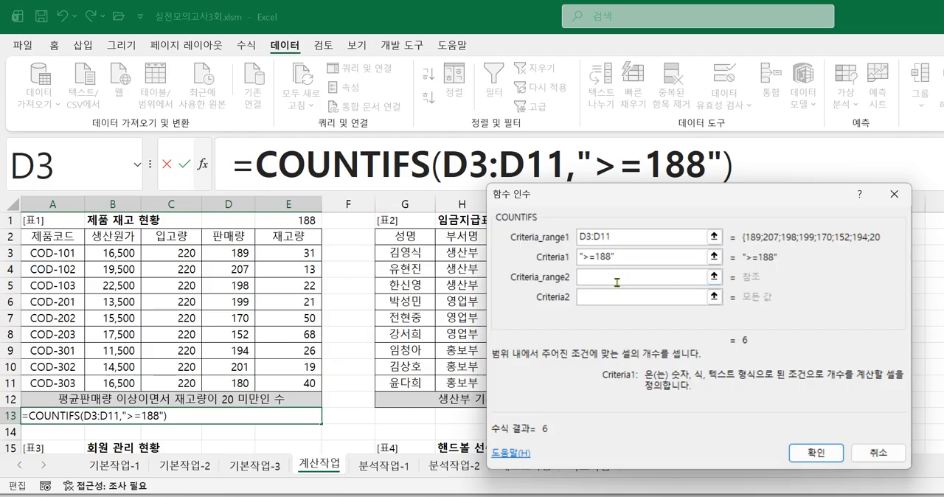
# Step: Check the task image, and add the stock quantities E3:E11 as the second criteria range with the criterion "<20"
pyautogui.click(616, 281)
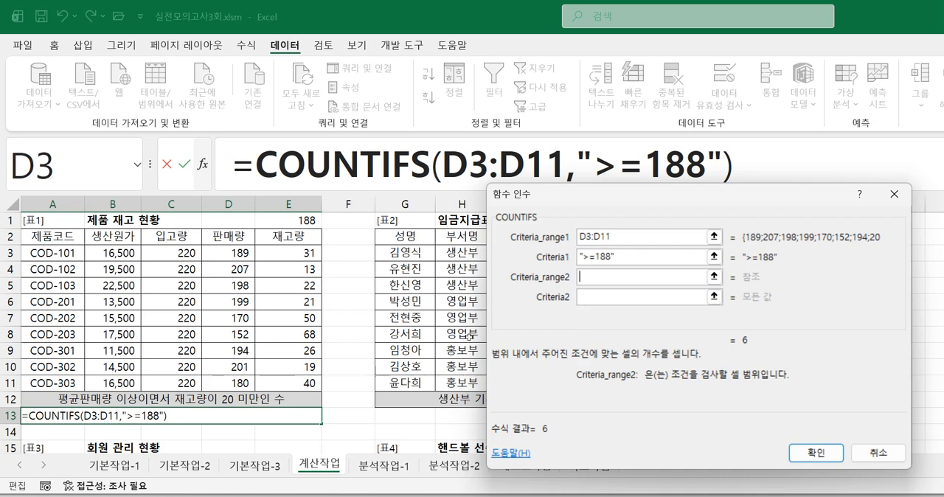
pyautogui.hotkey('alt', 'Tab')
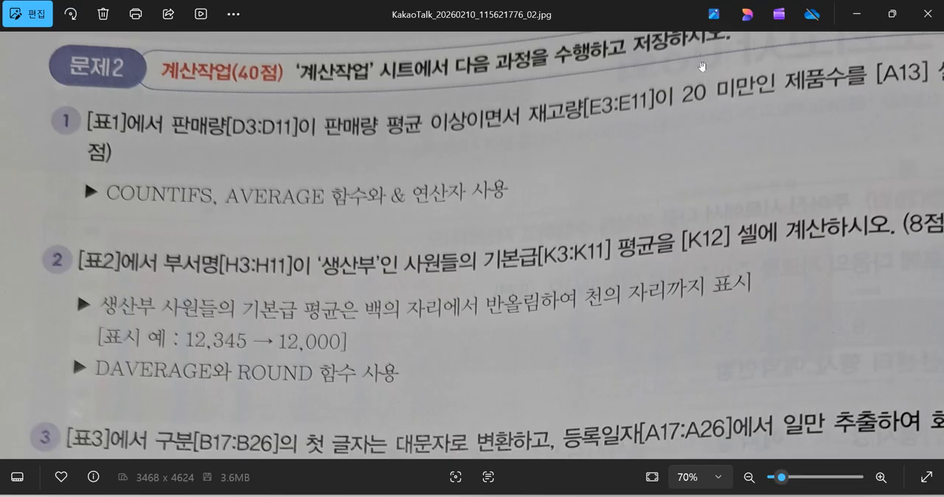
pyautogui.click(857, 15)
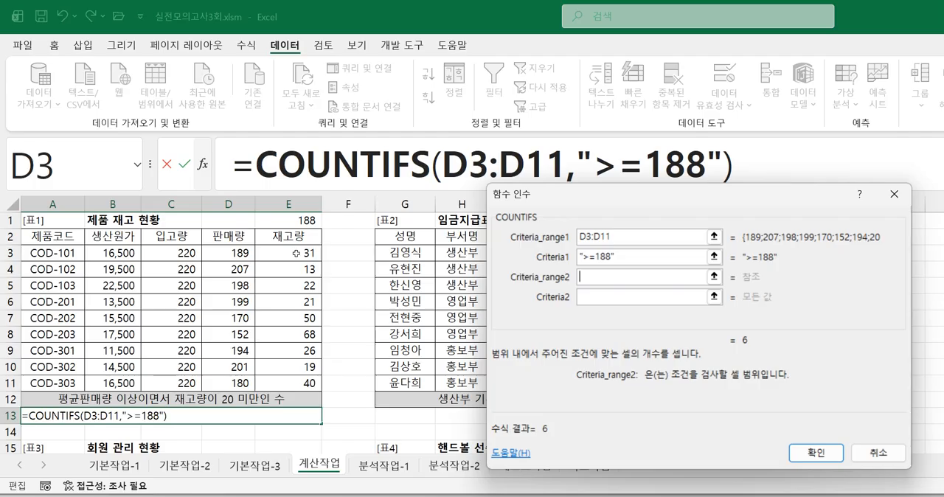
pyautogui.moveTo(296, 252); pyautogui.dragTo(316, 380)
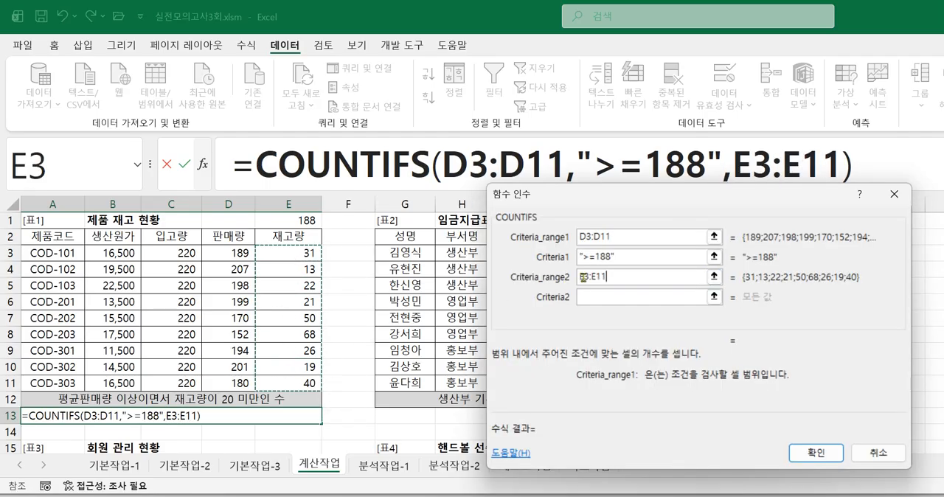
pyautogui.click(606, 299)
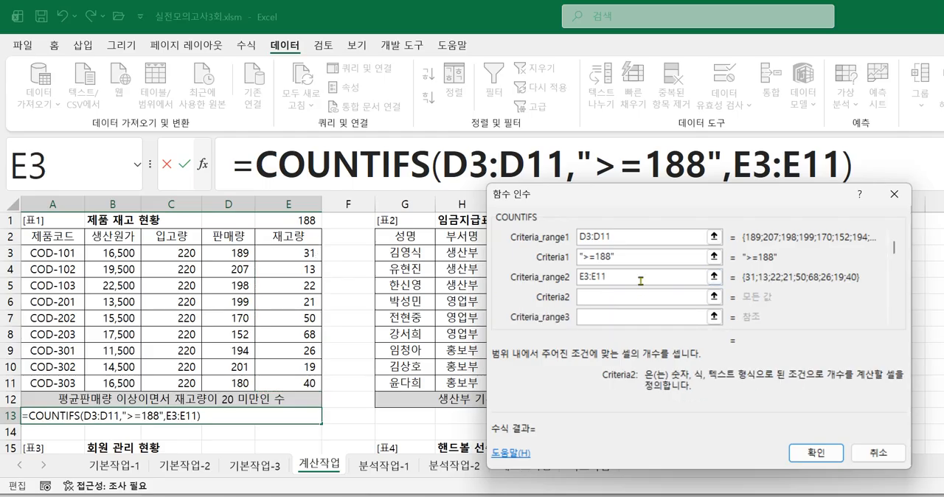
pyautogui.write('<20')
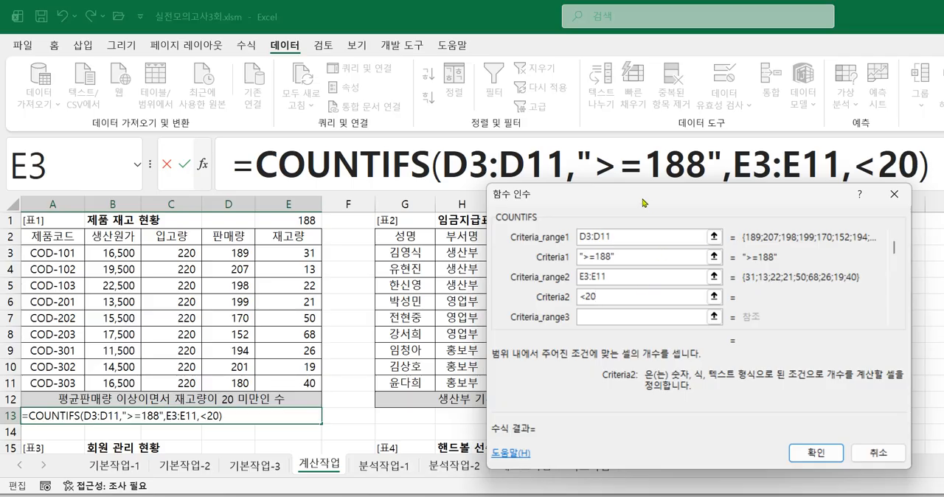
pyautogui.click(626, 278)
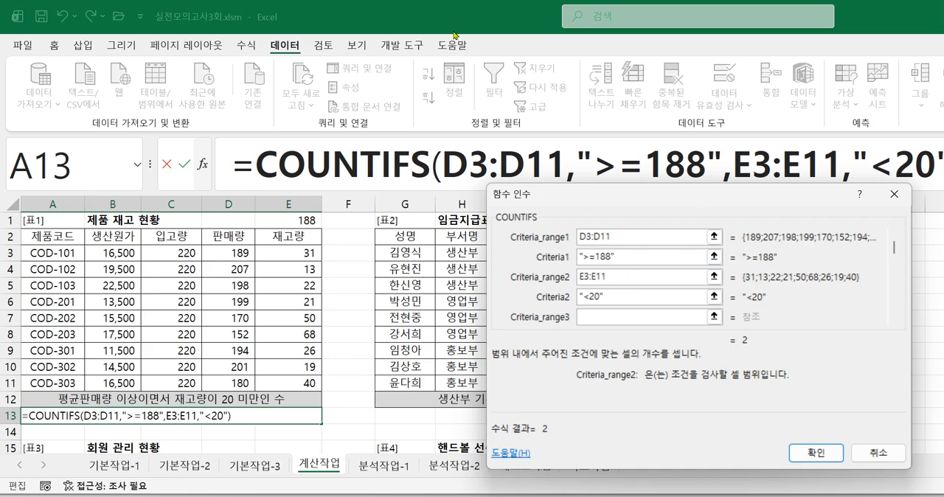
# Step: Widen the formula bar to show the whole COUNTIFS formula, review its arguments, and accept it in A13
pyautogui.moveTo(539, 194); pyautogui.dragTo(382, 258)
pyautogui.moveTo(151, 164); pyautogui.dragTo(120, 164)
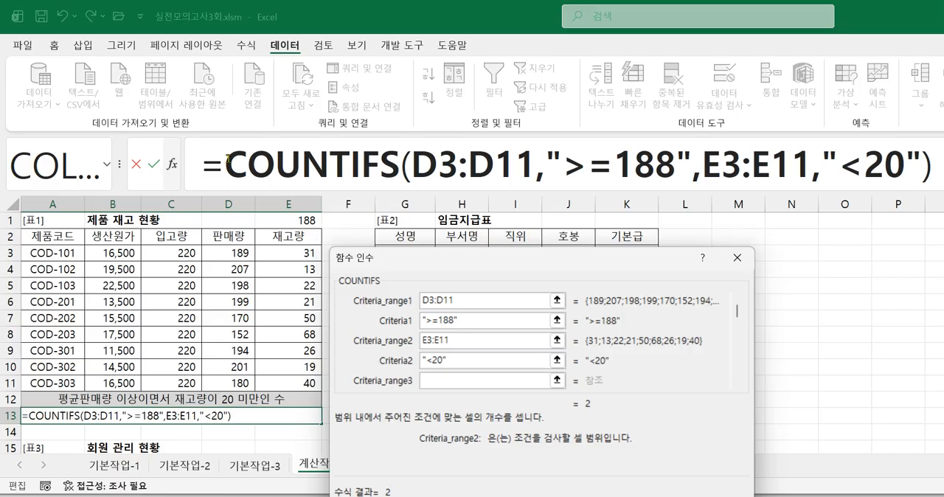
pyautogui.moveTo(573, 264); pyautogui.dragTo(580, 222)
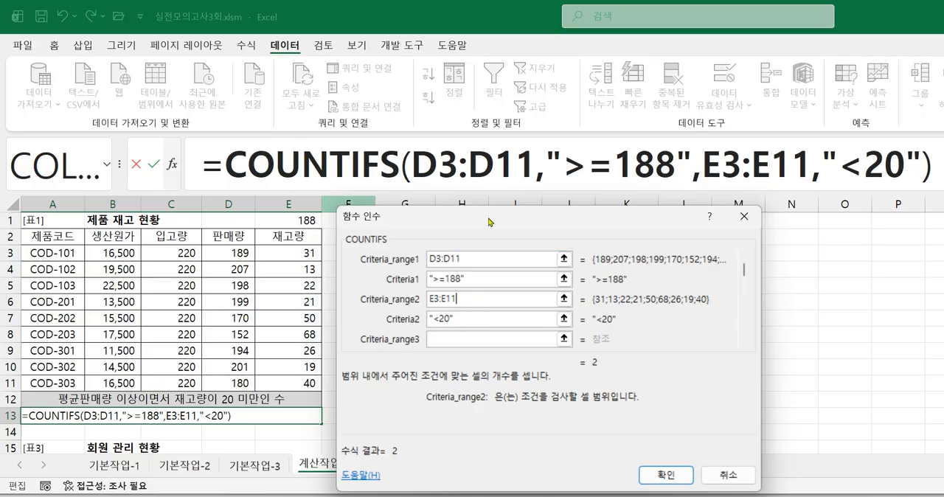
pyautogui.moveTo(489, 221); pyautogui.dragTo(489, 199)
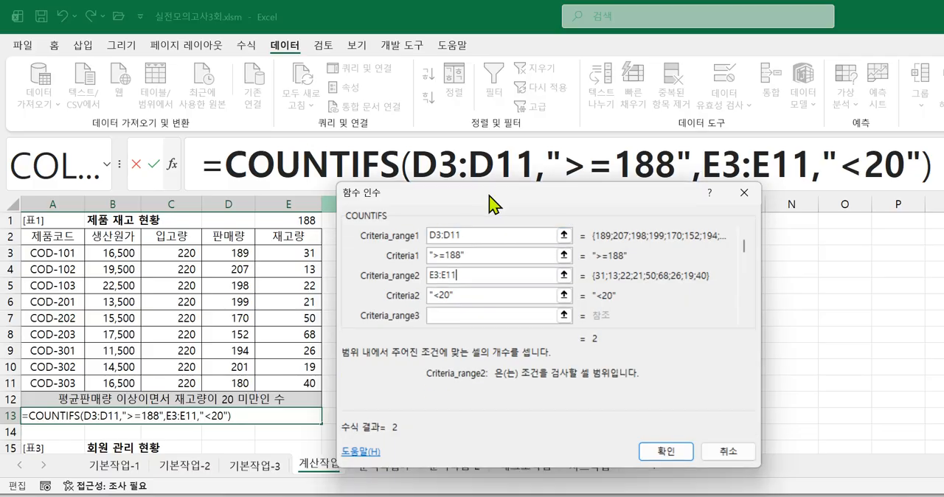
pyautogui.click(488, 260)
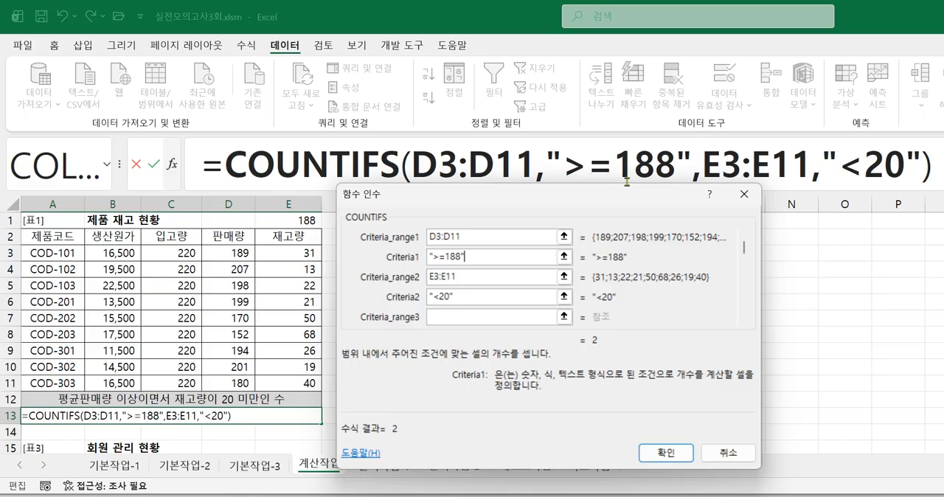
pyautogui.moveTo(575, 208); pyautogui.dragTo(538, 222)
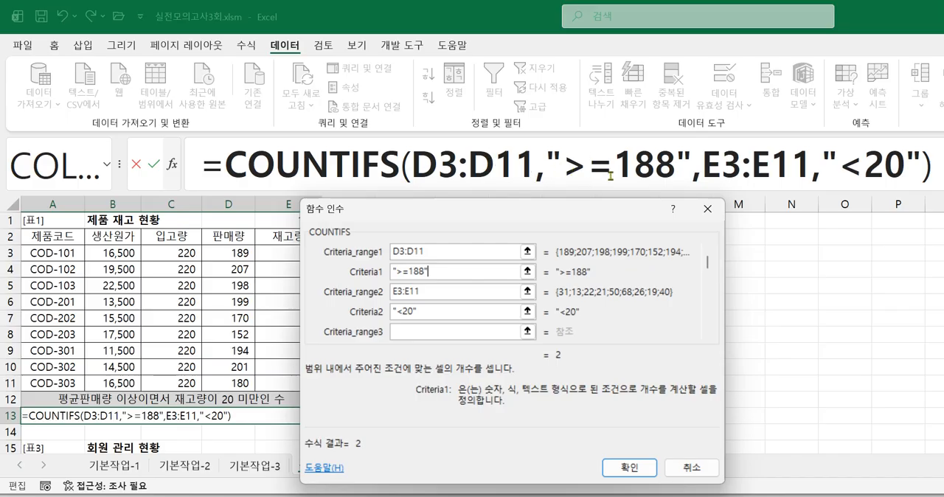
pyautogui.moveTo(509, 210); pyautogui.dragTo(626, 171)
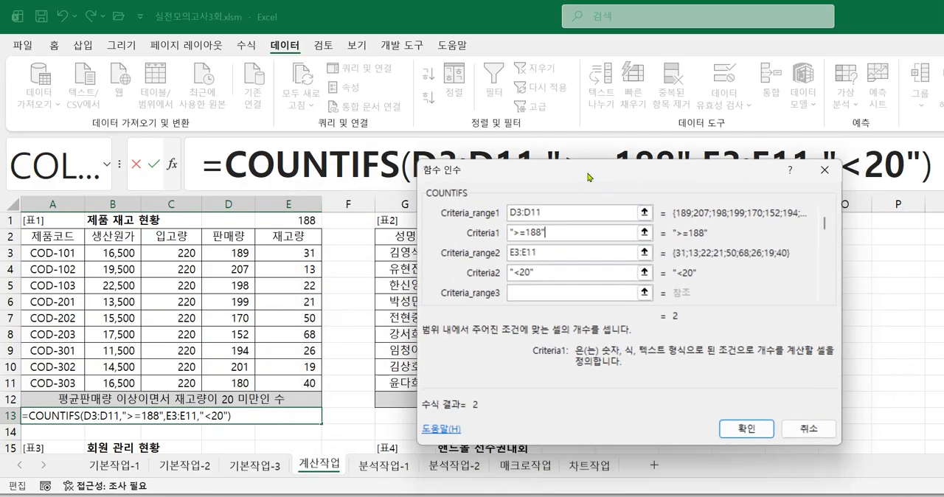
pyautogui.moveTo(590, 178); pyautogui.dragTo(511, 227)
pyautogui.moveTo(607, 231); pyautogui.dragTo(606, 203)
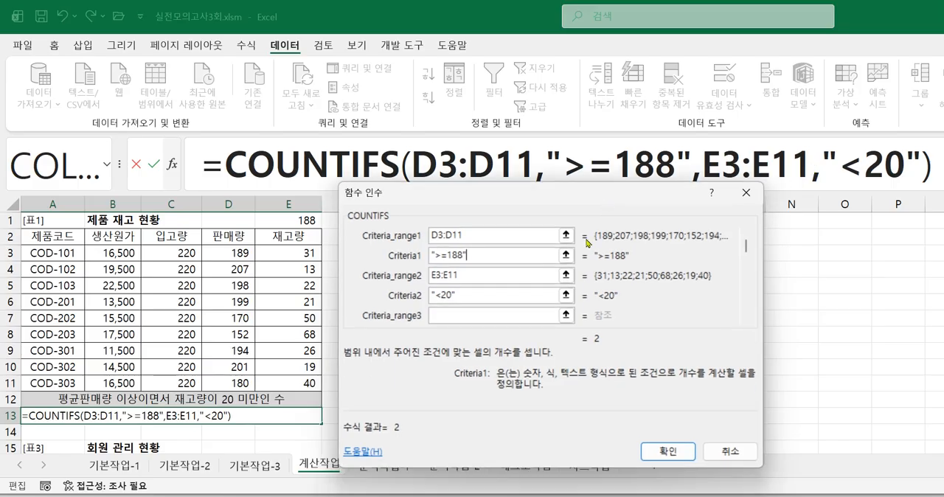
pyautogui.click(661, 454)
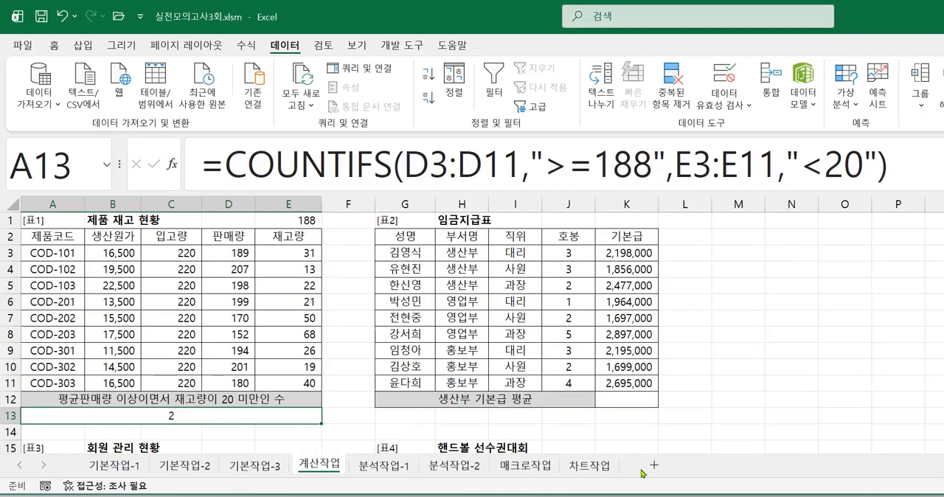
# Step: Reopen the function arguments of A13's COUNTIFS formula and place the dialog just below the formula bar
pyautogui.click(325, 155)
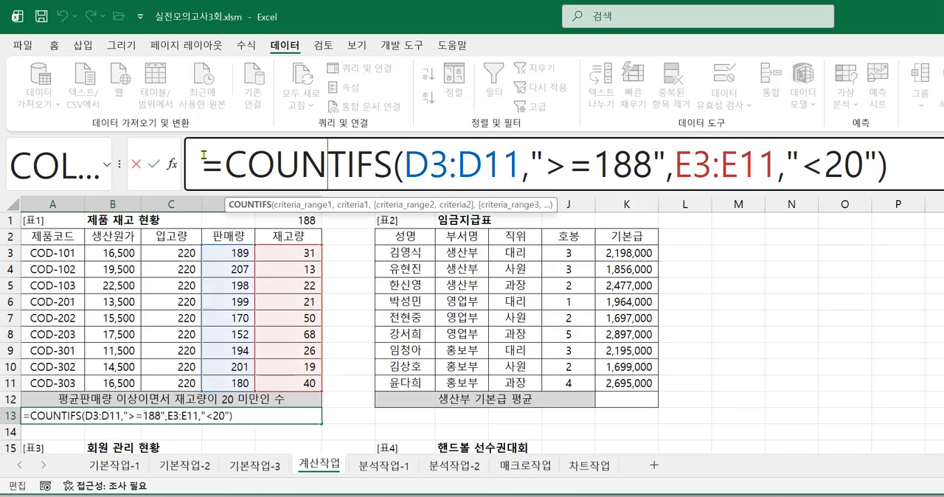
pyautogui.click(172, 163)
pyautogui.moveTo(475, 198); pyautogui.dragTo(471, 207)
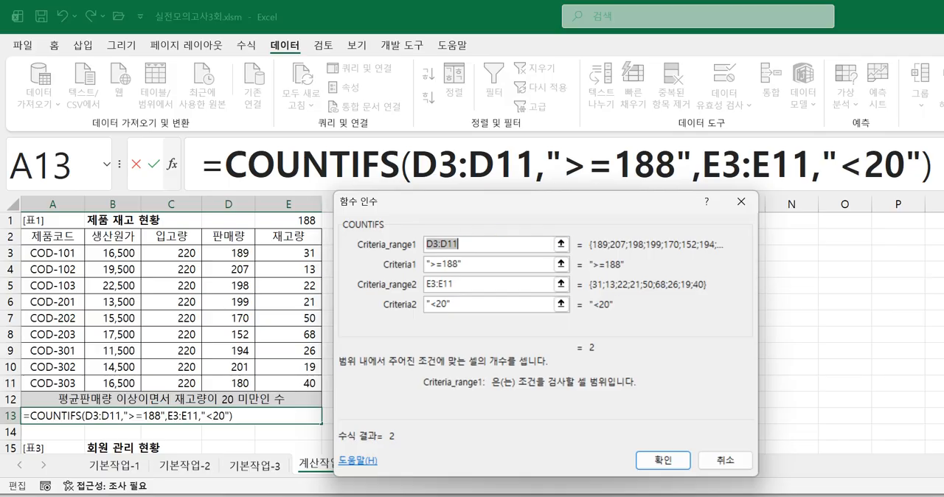
pyautogui.hotkey('ctrl', '2')
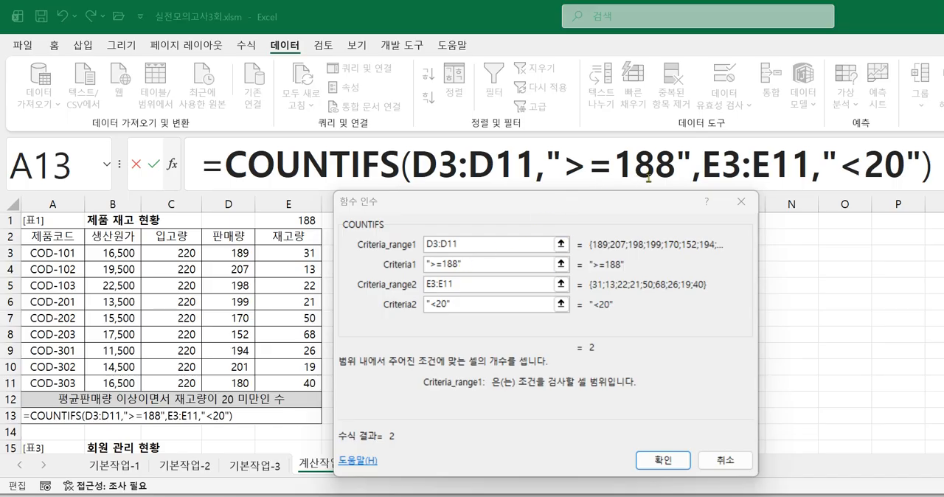
pyautogui.moveTo(623, 212); pyautogui.dragTo(621, 218)
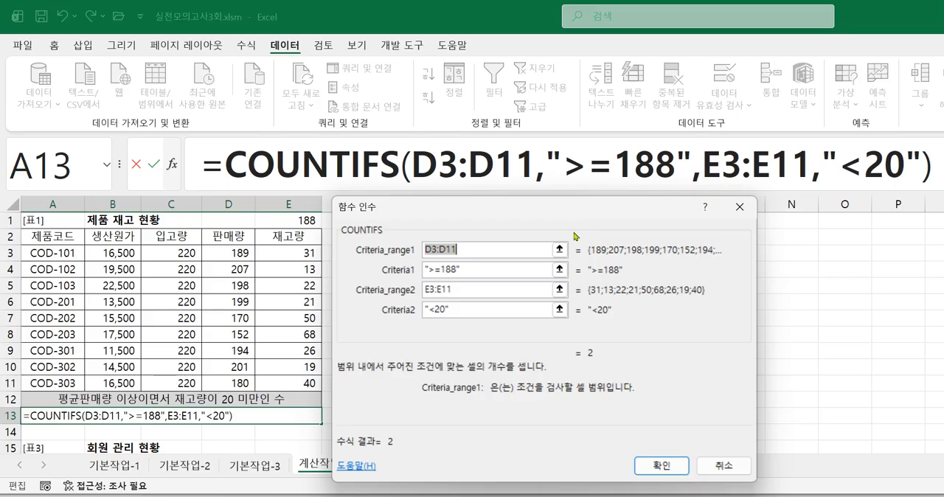
# Step: Replace 188 in A13's first COUNTIFS criterion with "AVERAGE(", maximizing the window and expanding the formula bar to show the whole formula
pyautogui.click(674, 164)
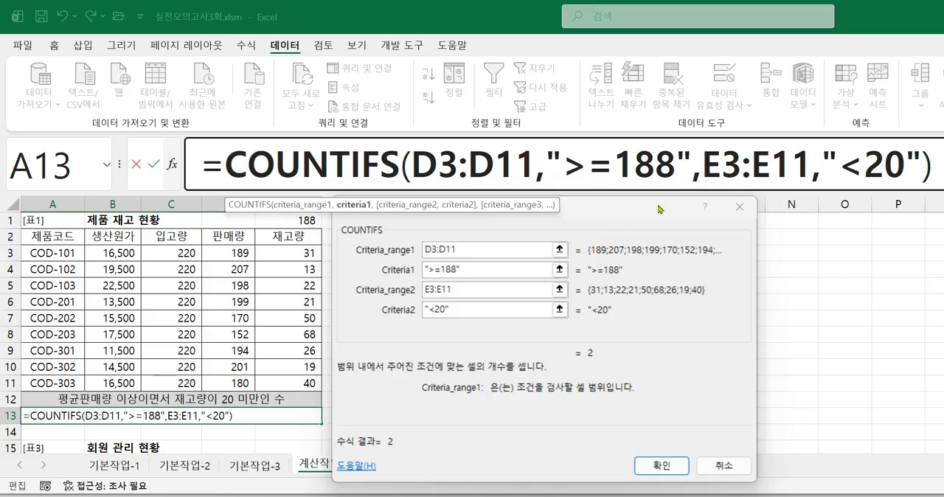
pyautogui.press('BackSpace')
pyautogui.press('BackSpace')
pyautogui.press('BackSpace')
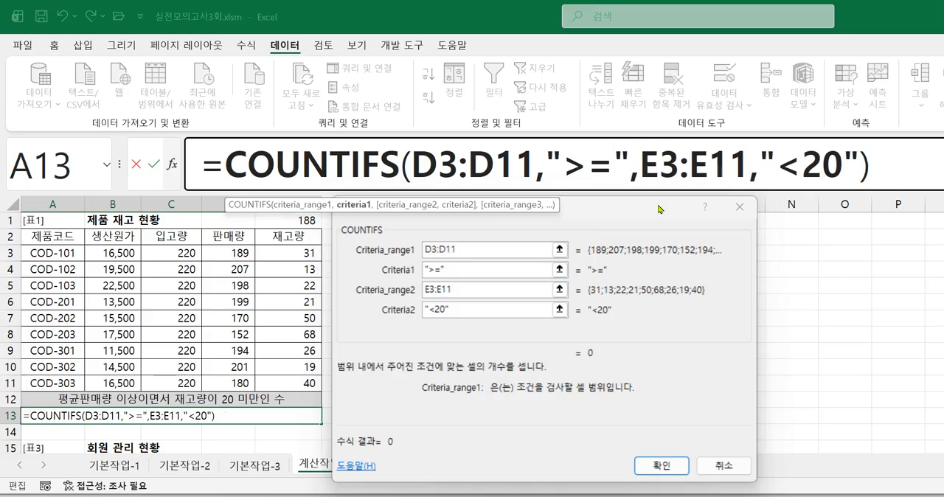
pyautogui.write('AVE')
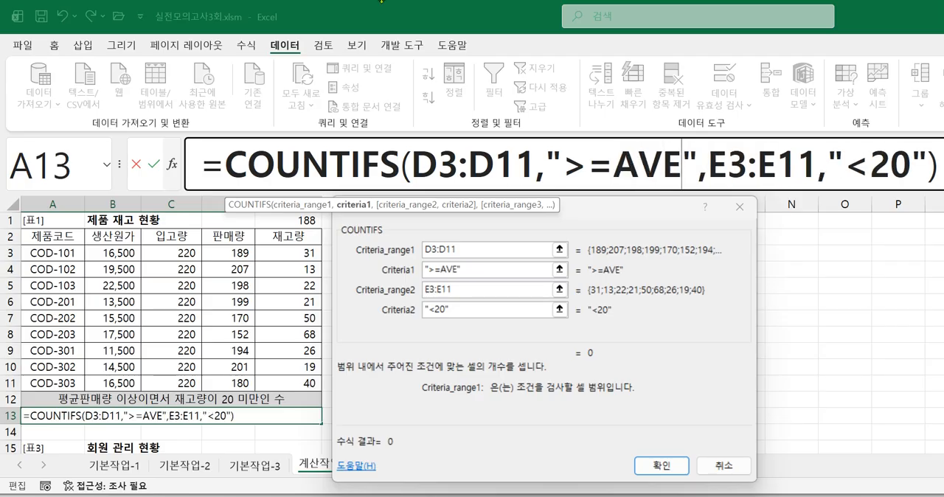
pyautogui.doubleClick(396, 20)
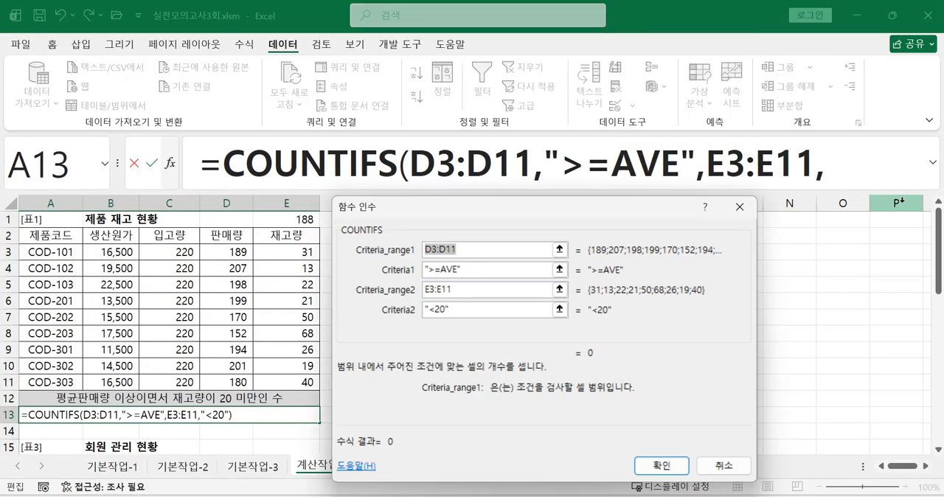
pyautogui.click(931, 176)
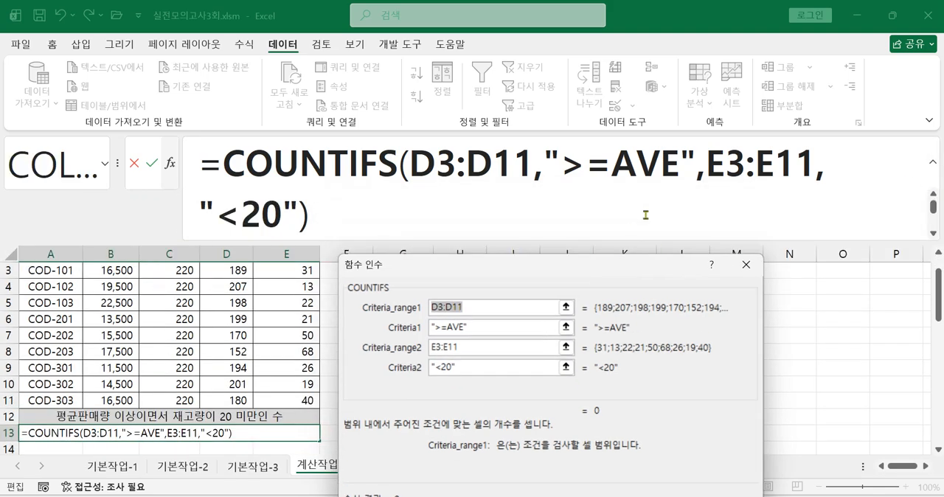
pyautogui.click(677, 185)
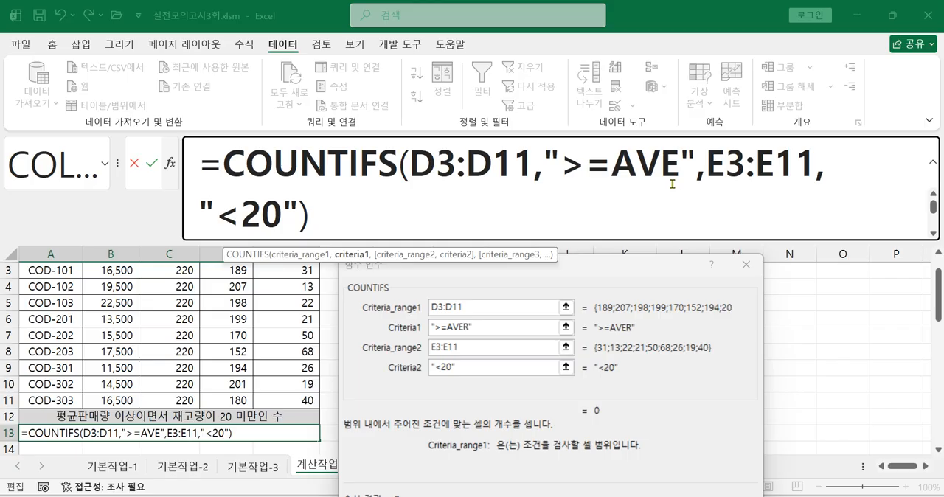
pyautogui.write('RAGE')
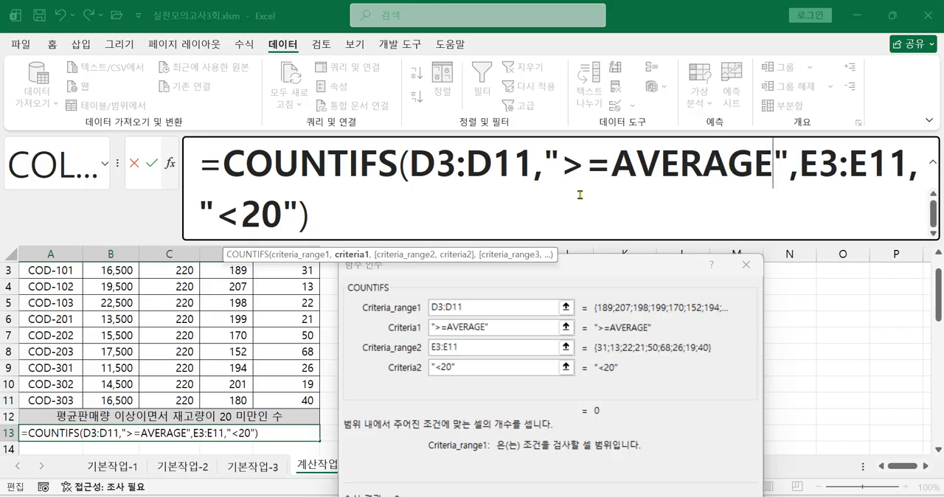
pyautogui.write('(')
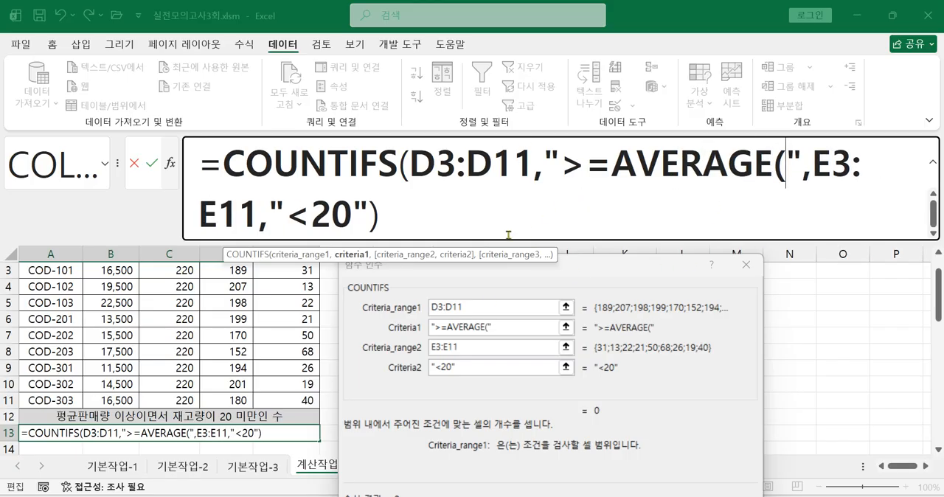
# Step: Move the arguments dialog off the data, complete the first criterion as ">=AVERAGE(D3:D11)", and accept the formula in A13
pyautogui.moveTo(501, 279); pyautogui.dragTo(779, 298)
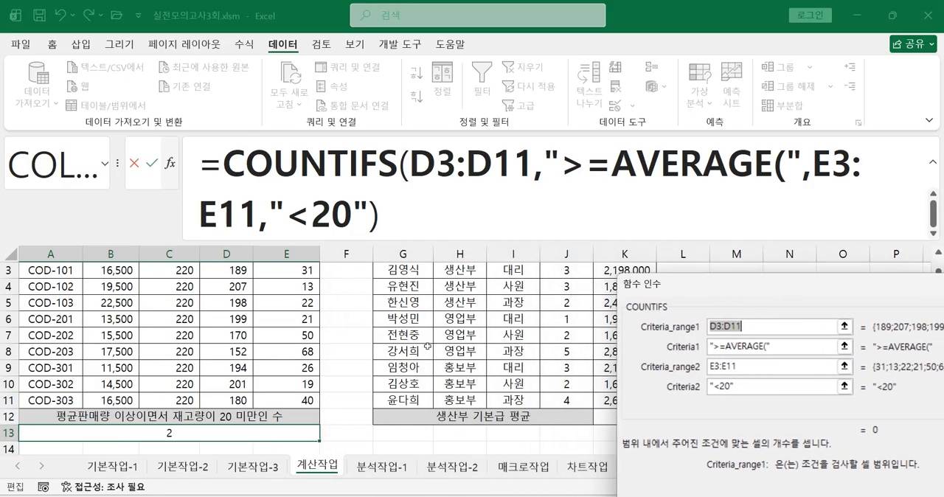
pyautogui.scroll(1, 424, 348)
pyautogui.moveTo(218, 305); pyautogui.dragTo(220, 430)
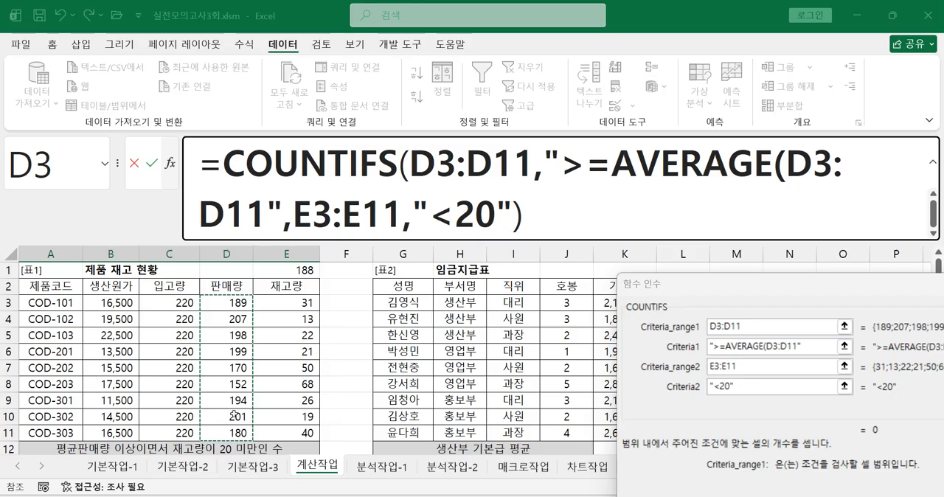
pyautogui.write(')')
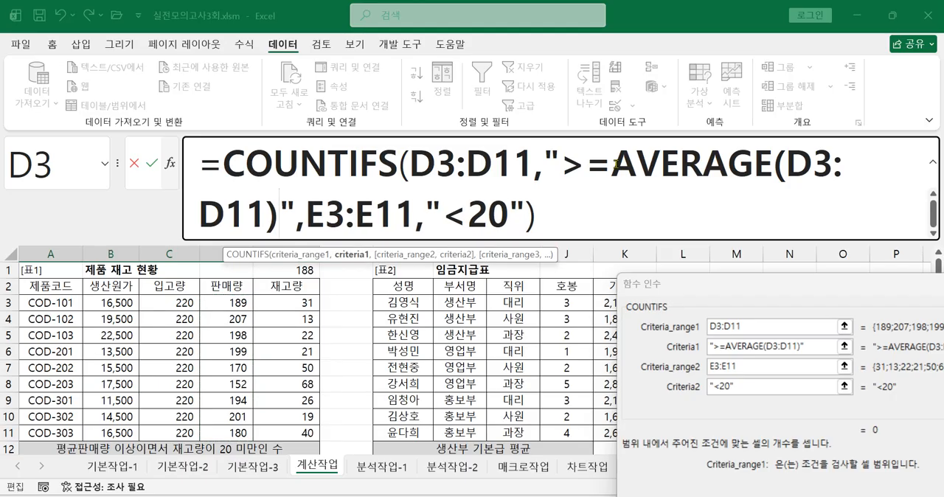
pyautogui.click(581, 210)
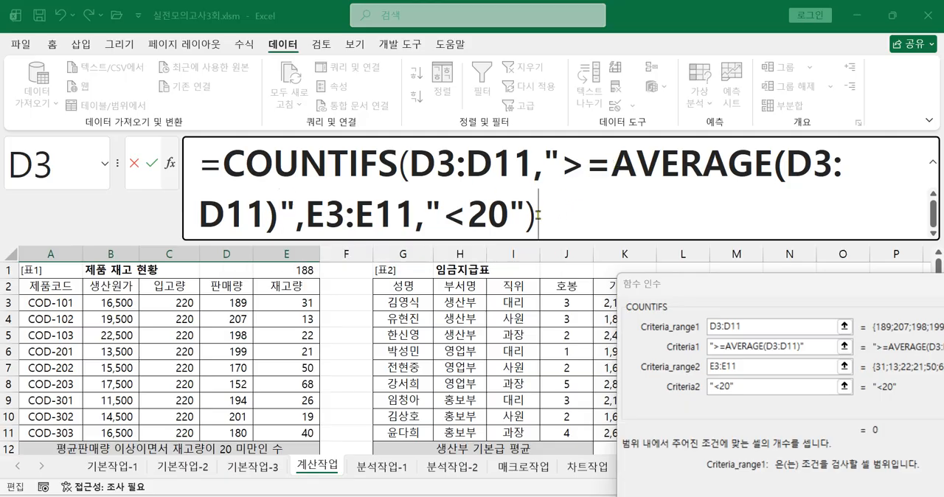
pyautogui.moveTo(694, 290); pyautogui.dragTo(512, 214)
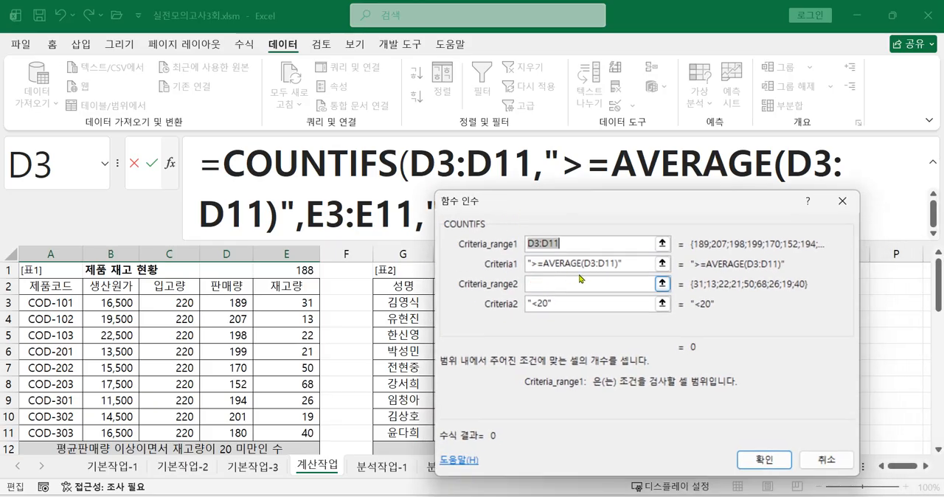
pyautogui.click(760, 460)
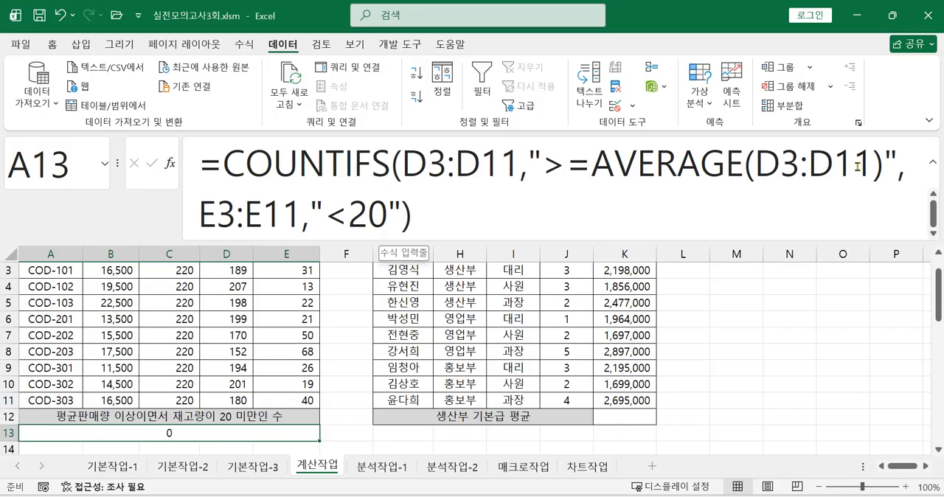
# Step: Relocate the first criterion's closing quotation mark so that only ">=" is quoted and AVERAGE(D3:D11) stands outside the quotes
pyautogui.click(889, 163)
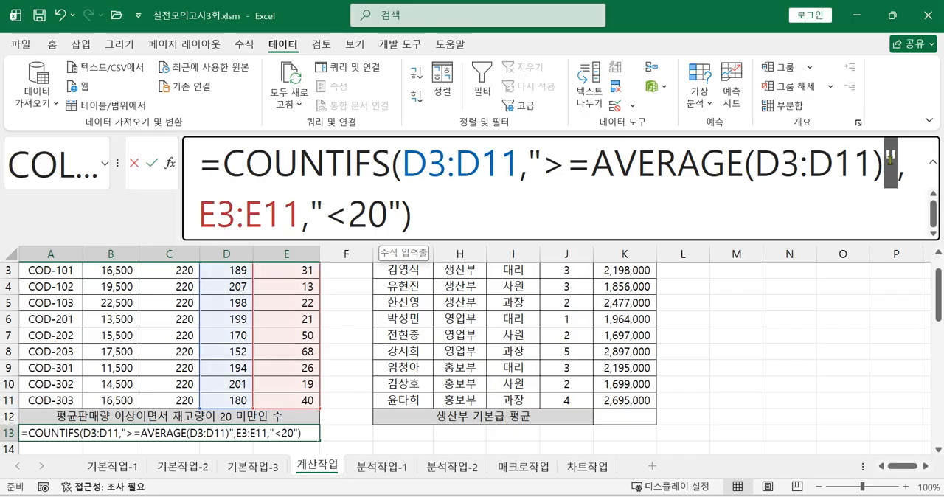
pyautogui.click(531, 163)
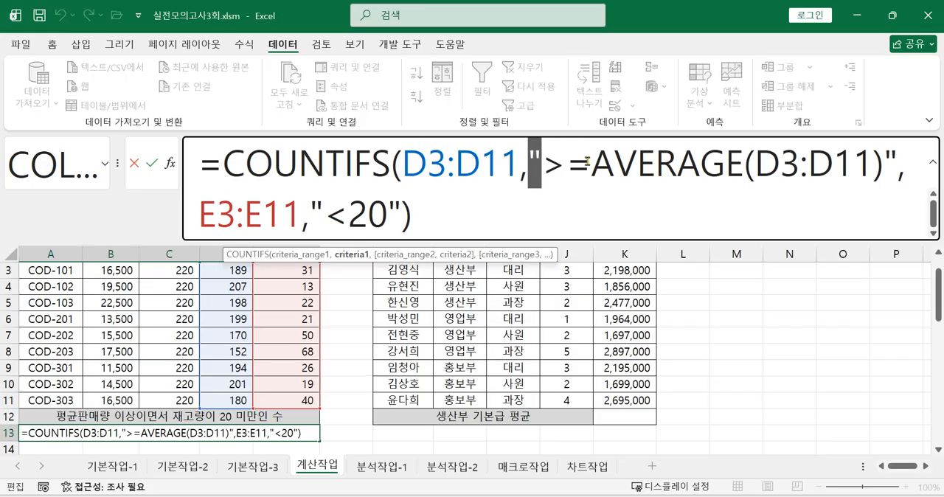
pyautogui.click(900, 164)
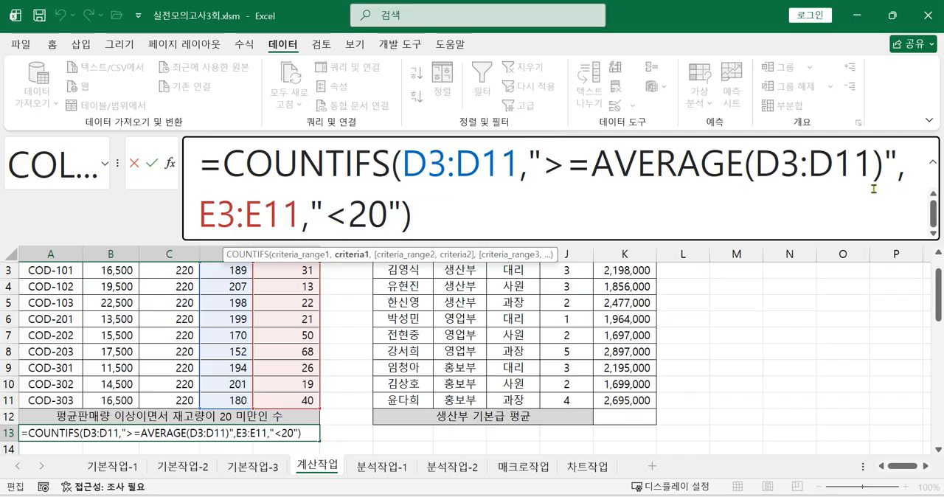
pyautogui.press('BackSpace')
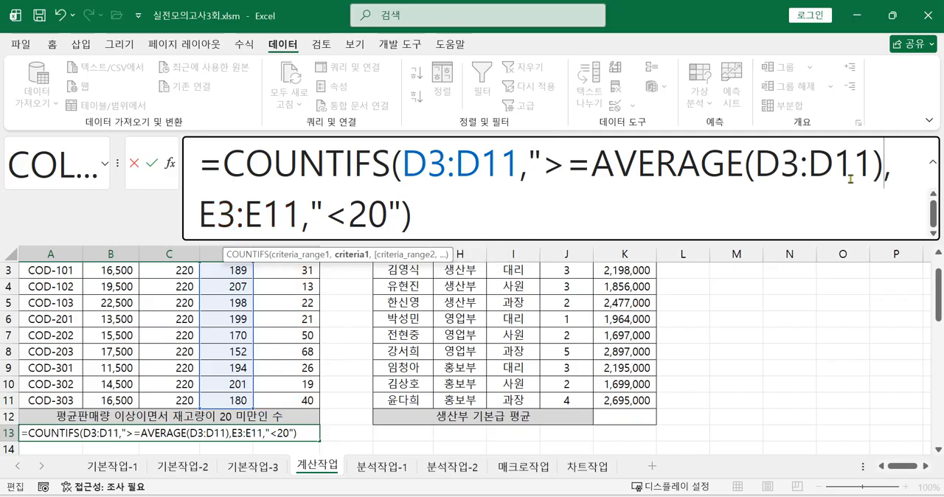
pyautogui.click(592, 166)
pyautogui.write('"')
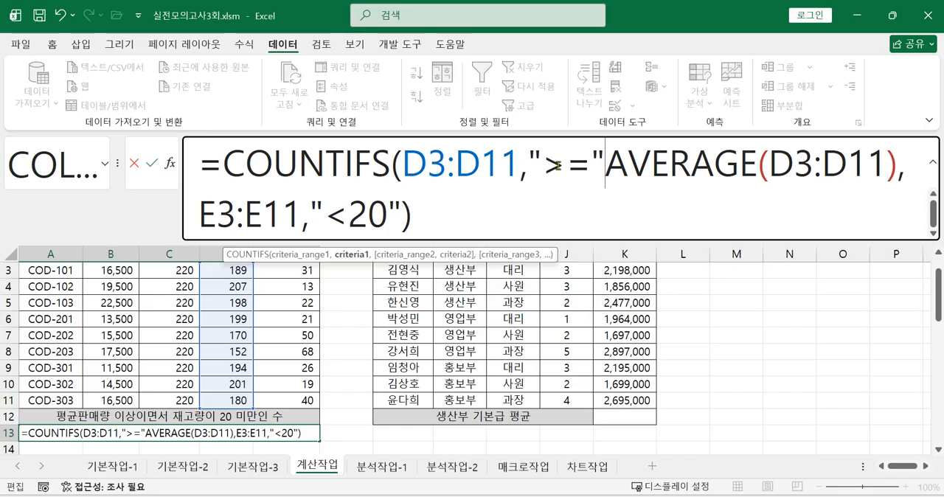
# Step: Compare the quoted parts of both criteria and try to enter the formula with no operator between ">=" and AVERAGE(D3:D11)
pyautogui.moveTo(327, 214); pyautogui.dragTo(385, 216)
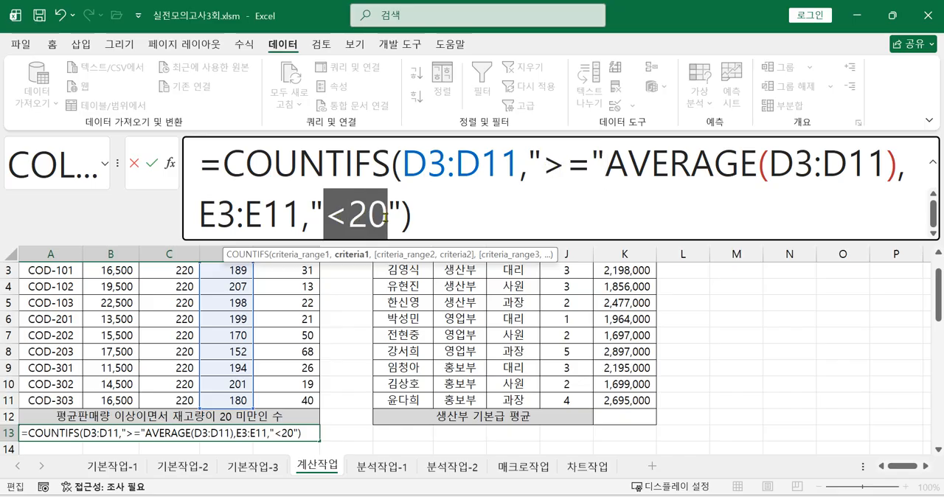
pyautogui.moveTo(543, 167); pyautogui.dragTo(592, 167)
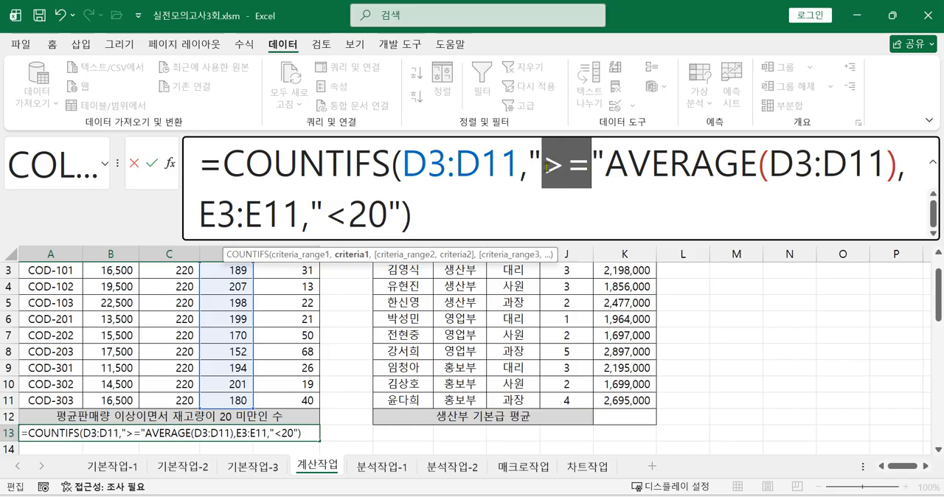
pyautogui.moveTo(546, 165); pyautogui.dragTo(532, 162)
pyautogui.moveTo(591, 163); pyautogui.dragTo(604, 163)
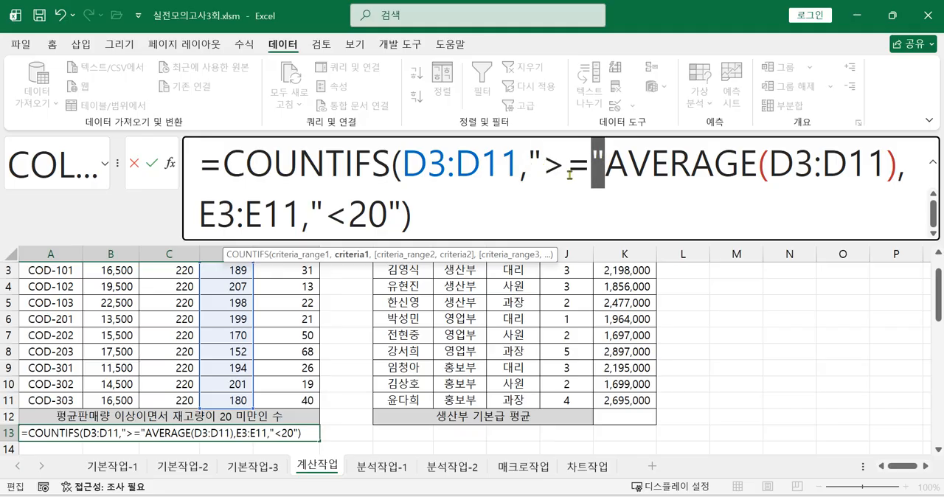
pyautogui.click(604, 168)
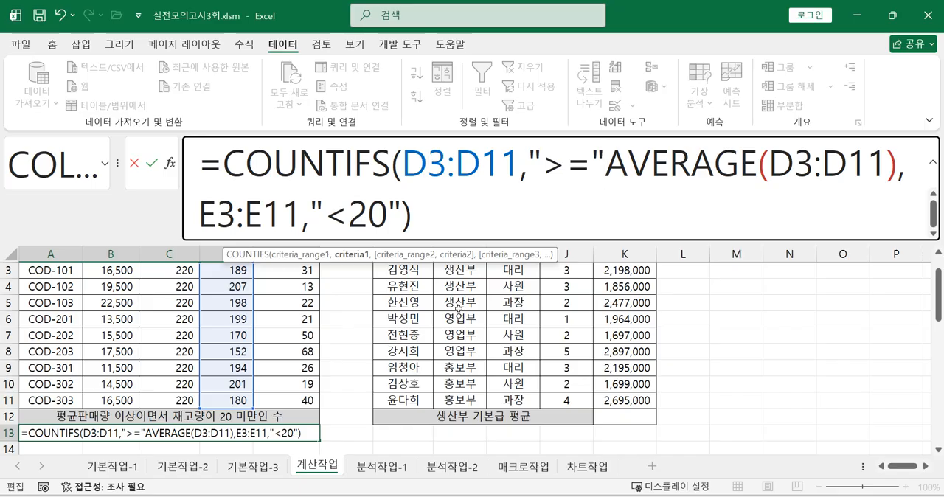
pyautogui.press('Return')
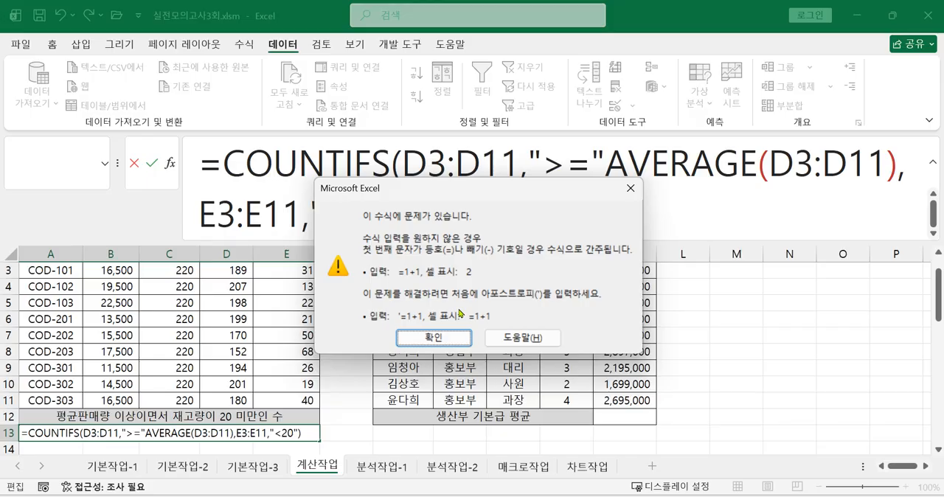
pyautogui.click(417, 334)
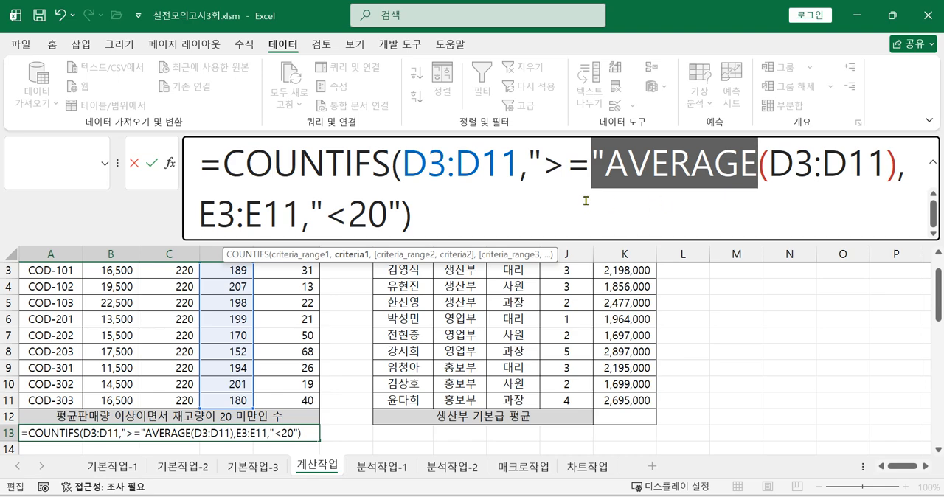
# Step: Review the quoted ">=" operator and the point where it meets the AVERAGE function in the first criterion
pyautogui.click(606, 174)
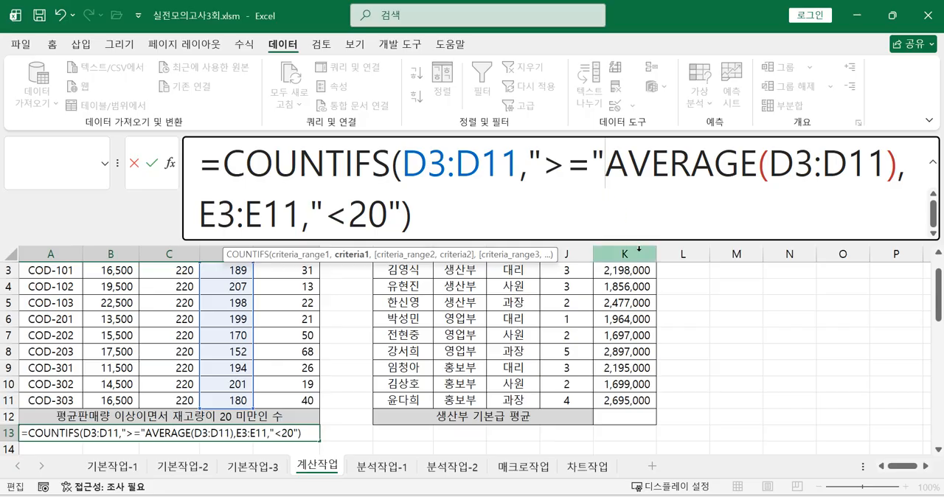
pyautogui.moveTo(545, 166); pyautogui.dragTo(584, 166)
pyautogui.click(601, 166)
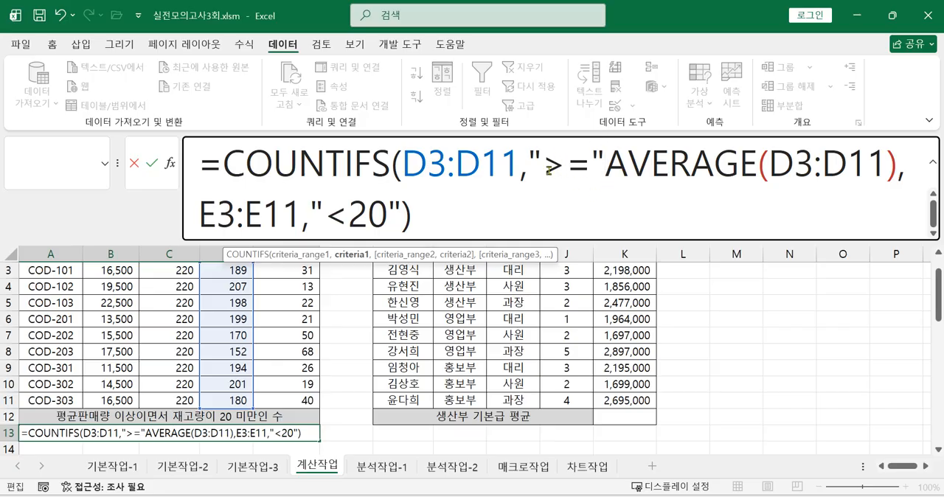
pyautogui.moveTo(546, 166); pyautogui.dragTo(590, 166)
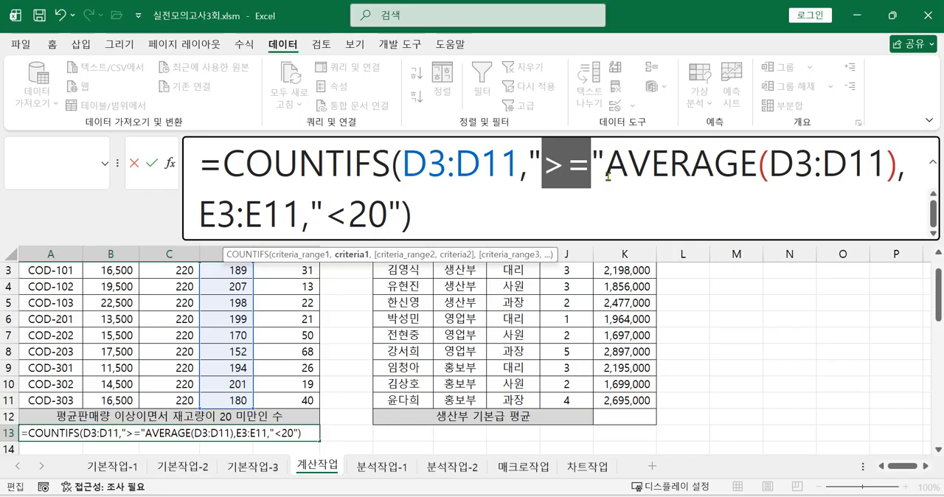
pyautogui.click(608, 165)
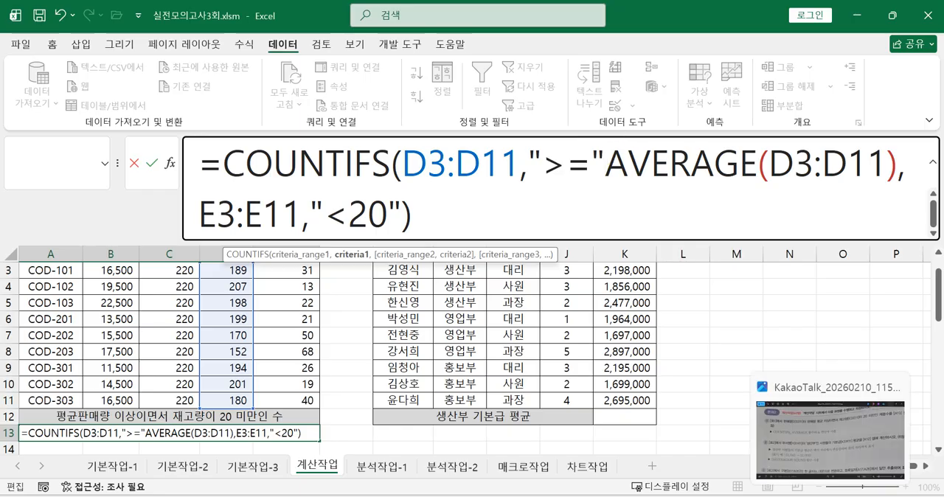
# Step: Check the task image for the required operator, and insert & between ">=" and AVERAGE(D3:D11) in A13's formula
pyautogui.click(829, 496)
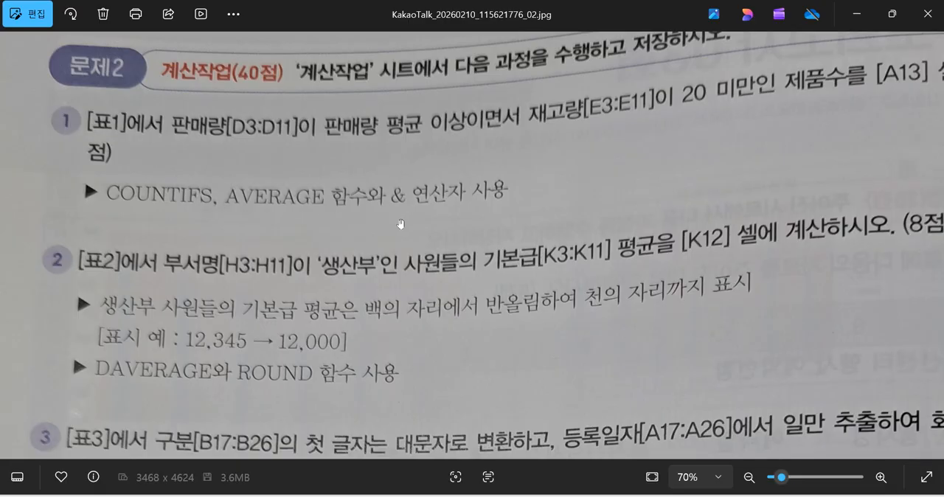
pyautogui.scroll(5, 396, 201)
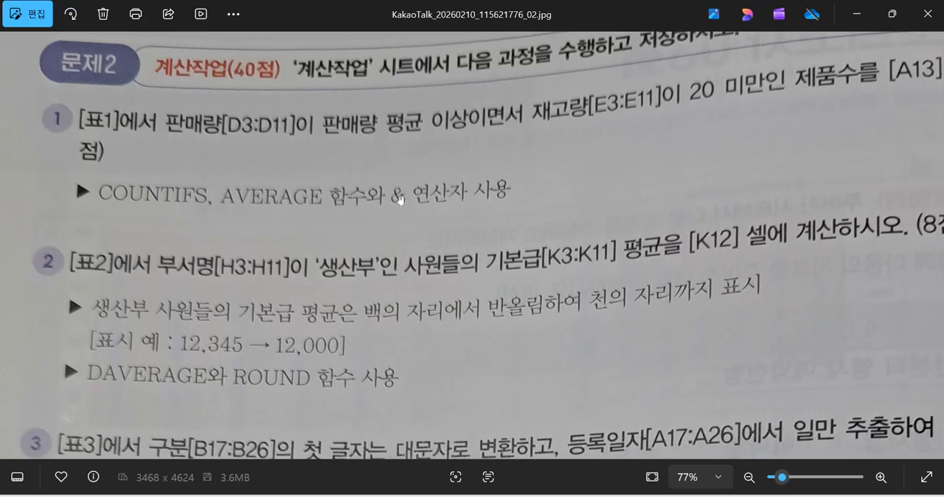
pyautogui.scroll(2, 413, 197)
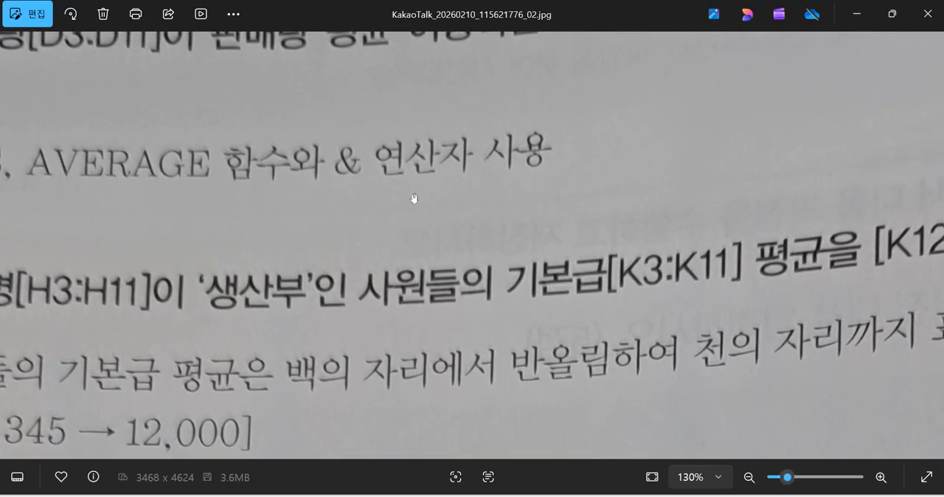
pyautogui.scroll(1, 369, 195)
pyautogui.moveTo(399, 201); pyautogui.dragTo(454, 212)
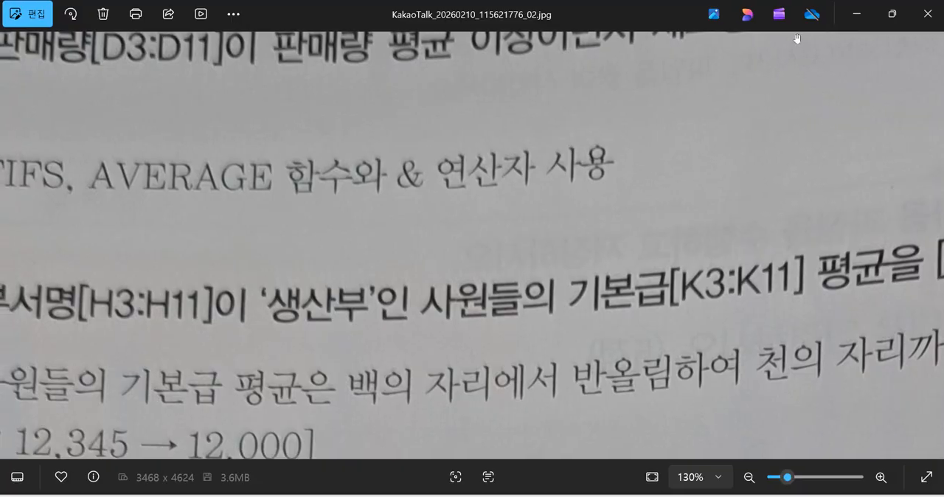
pyautogui.click(856, 13)
pyautogui.click(604, 169)
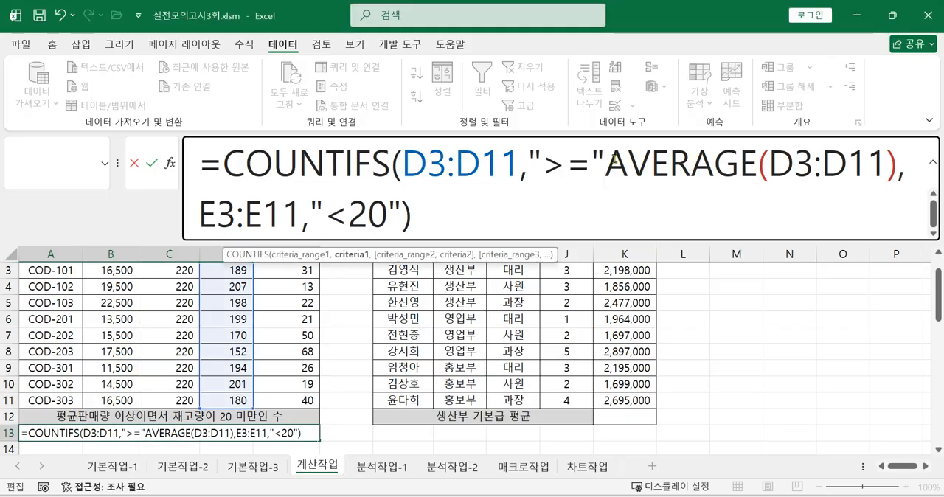
pyautogui.write('&')
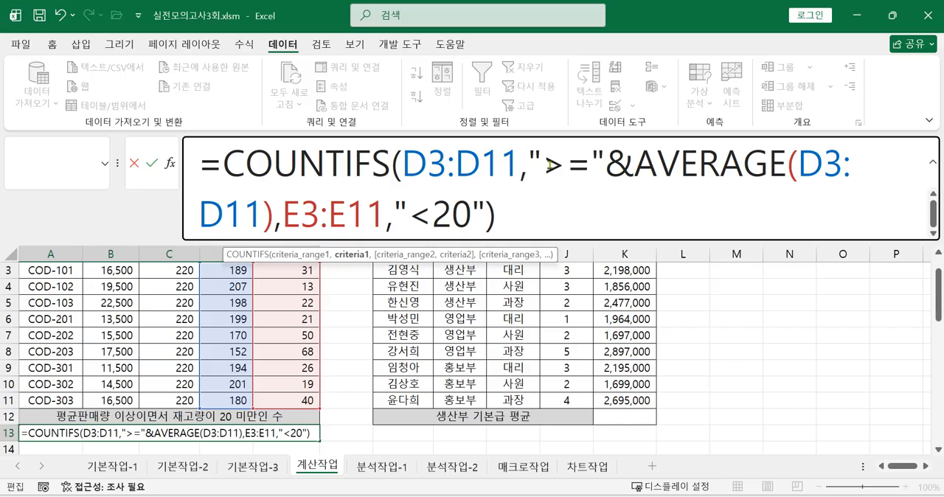
# Step: Remove the & between ">=" and AVERAGE(D3:D11) in A13's first criterion, check the quoted operator, and reinsert the &
pyautogui.moveTo(550, 166); pyautogui.dragTo(592, 166)
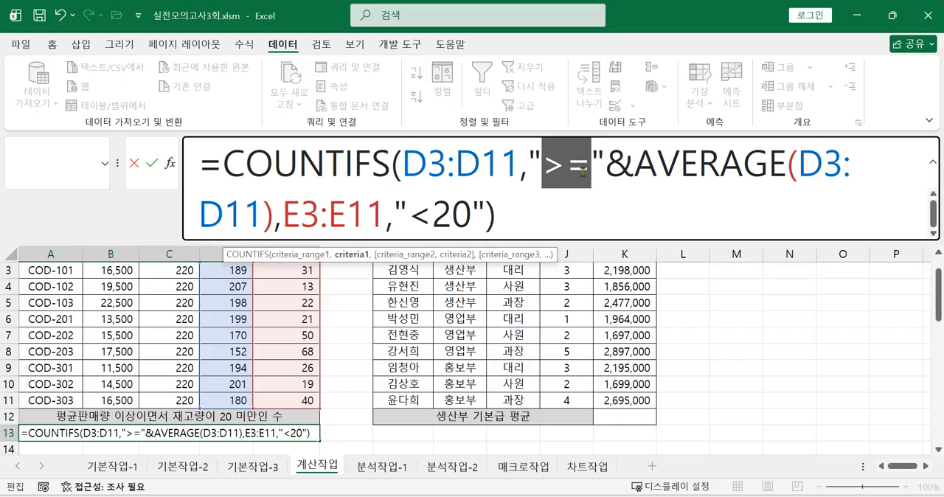
pyautogui.click(632, 160)
pyautogui.press('BackSpace')
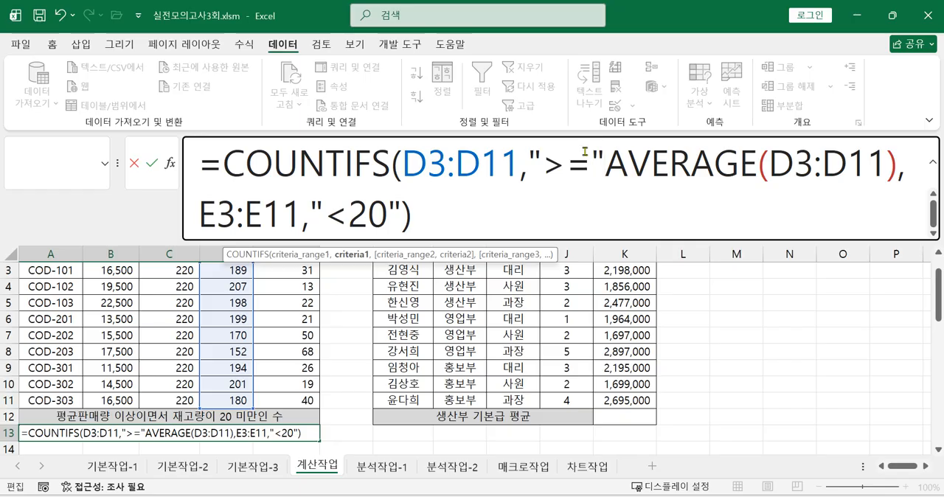
pyautogui.moveTo(547, 168); pyautogui.dragTo(592, 168)
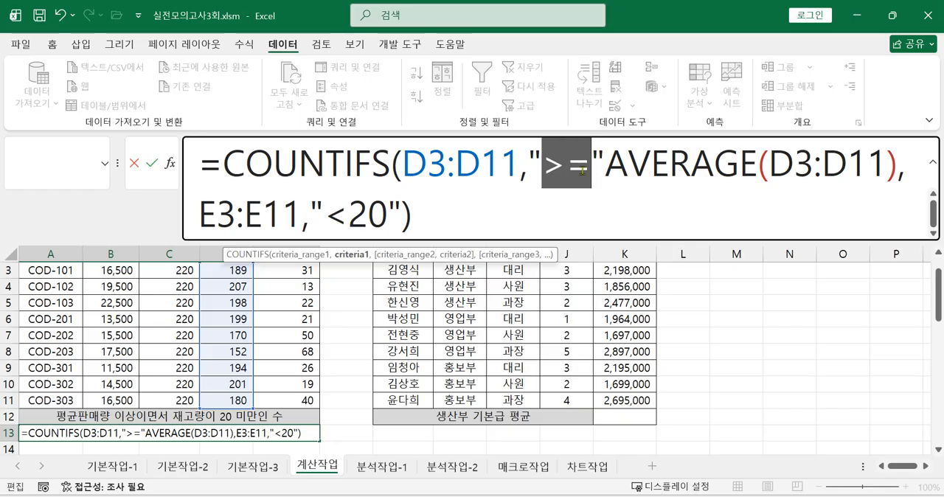
pyautogui.click(610, 168)
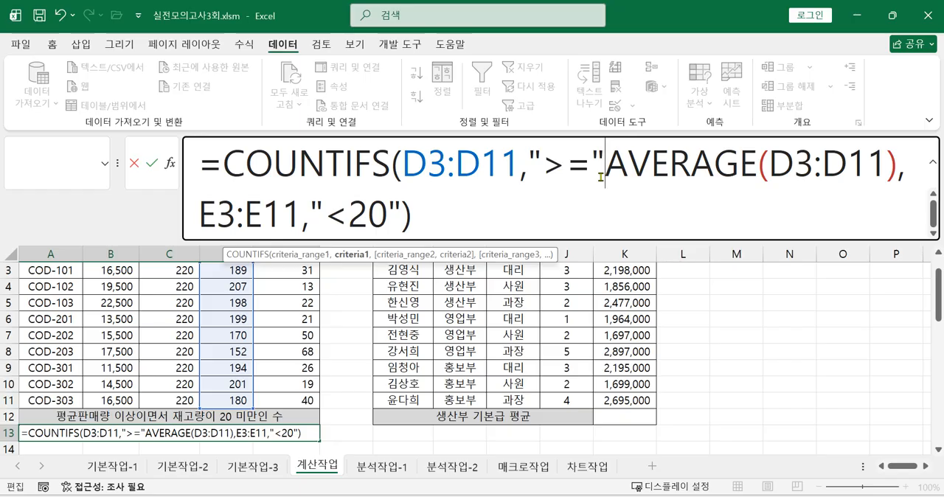
pyautogui.write('&')
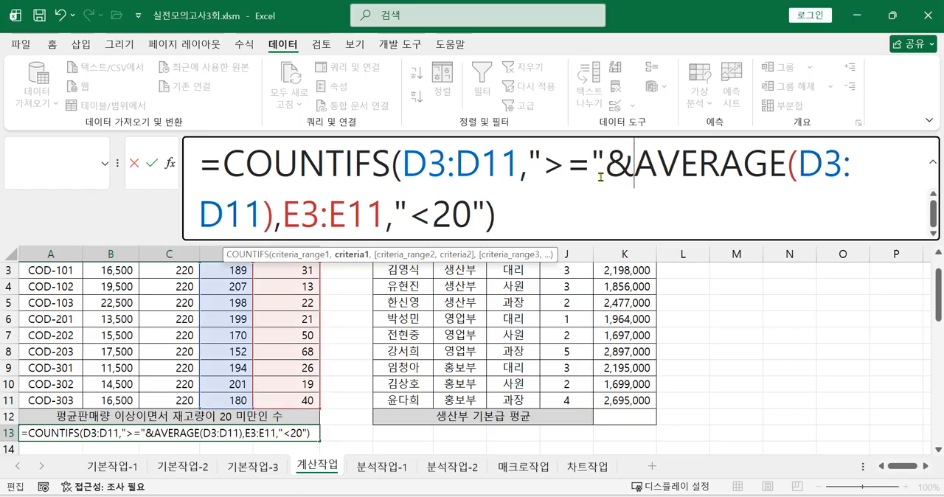
# Step: Enter the COUNTIFS formula in A13 with the criteria ">="&AVERAGE(D3:D11) for D3:D11 and "<20" for E3:E11
pyautogui.click(546, 212)
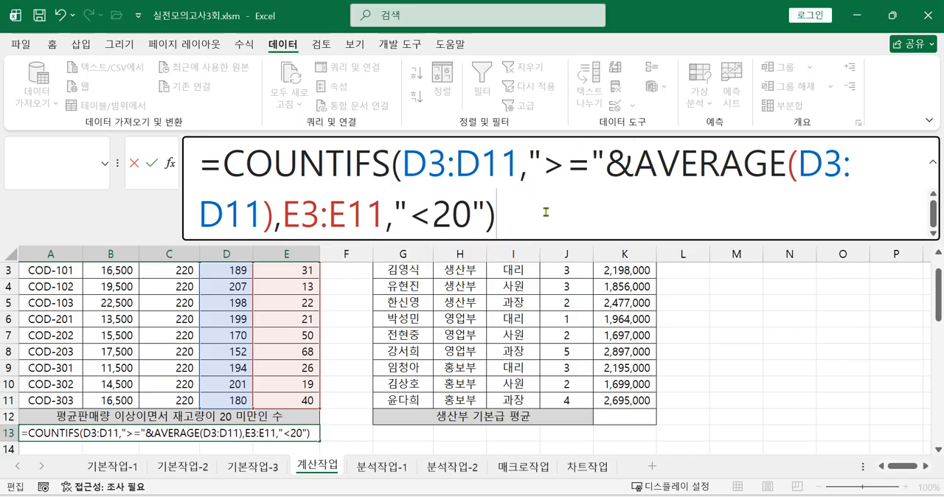
pyautogui.press('Return')
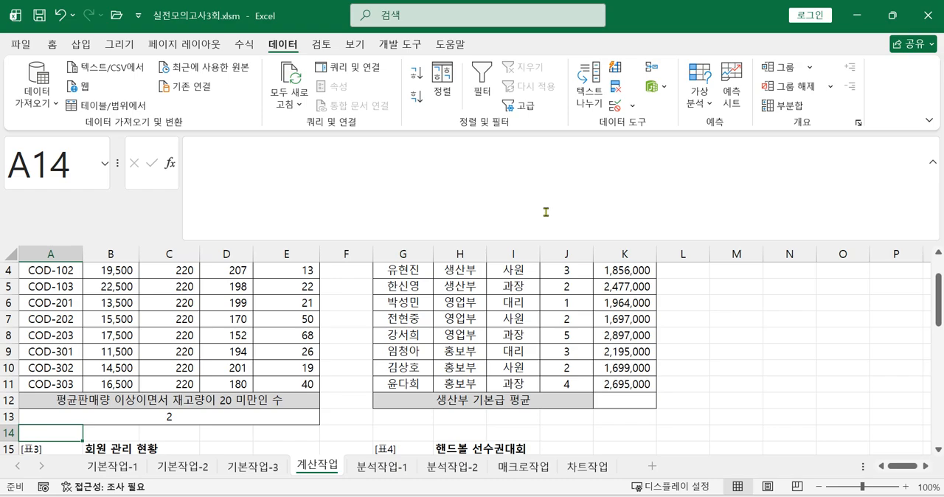
# Step: Reopen A13's formula and preview the evaluated value of its whole first criterion, ">="&AVERAGE(D3:D11)
pyautogui.click(218, 413)
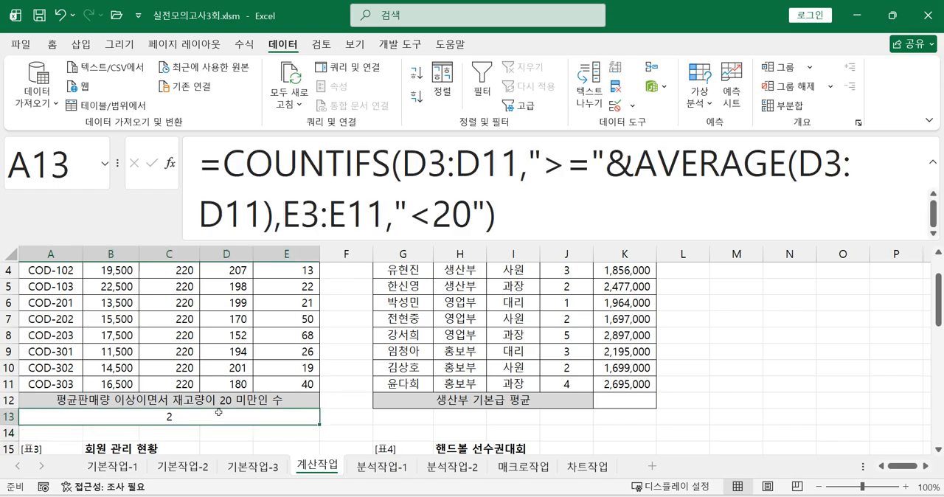
pyautogui.moveTo(530, 159); pyautogui.dragTo(293, 213)
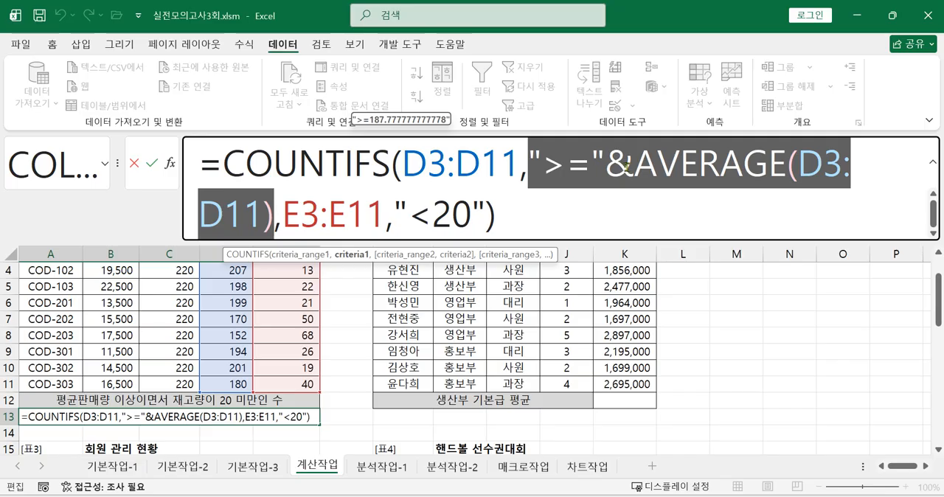
pyautogui.click(632, 166)
pyautogui.moveTo(529, 166); pyautogui.dragTo(272, 215)
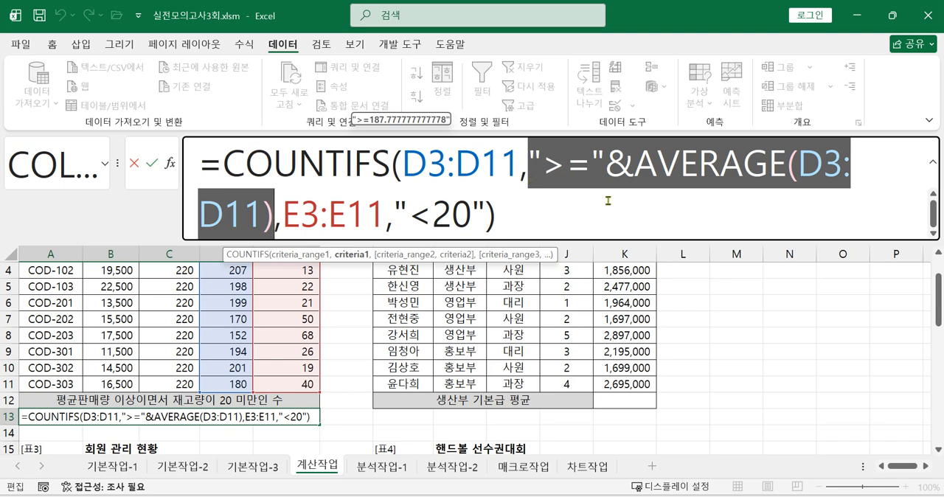
pyautogui.click(516, 220)
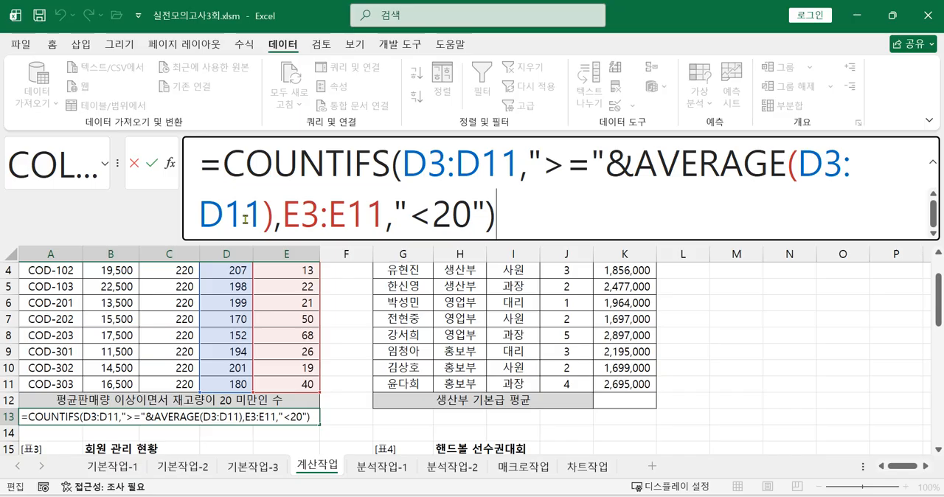